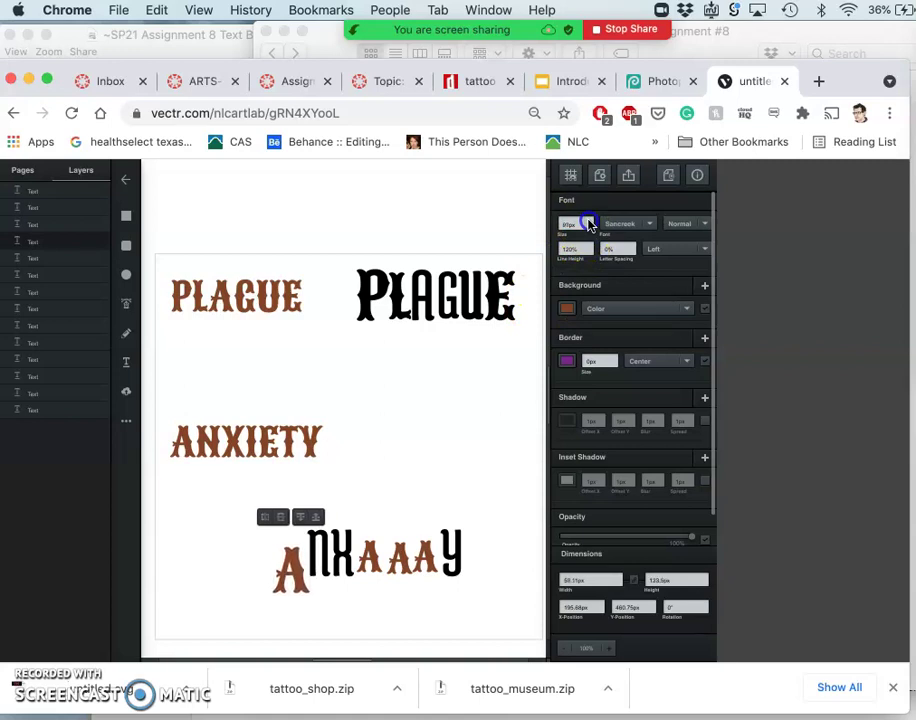
Enlarge the initial A of the lower word to a 107px font size and fit it directly before the N
left_click(291, 571)
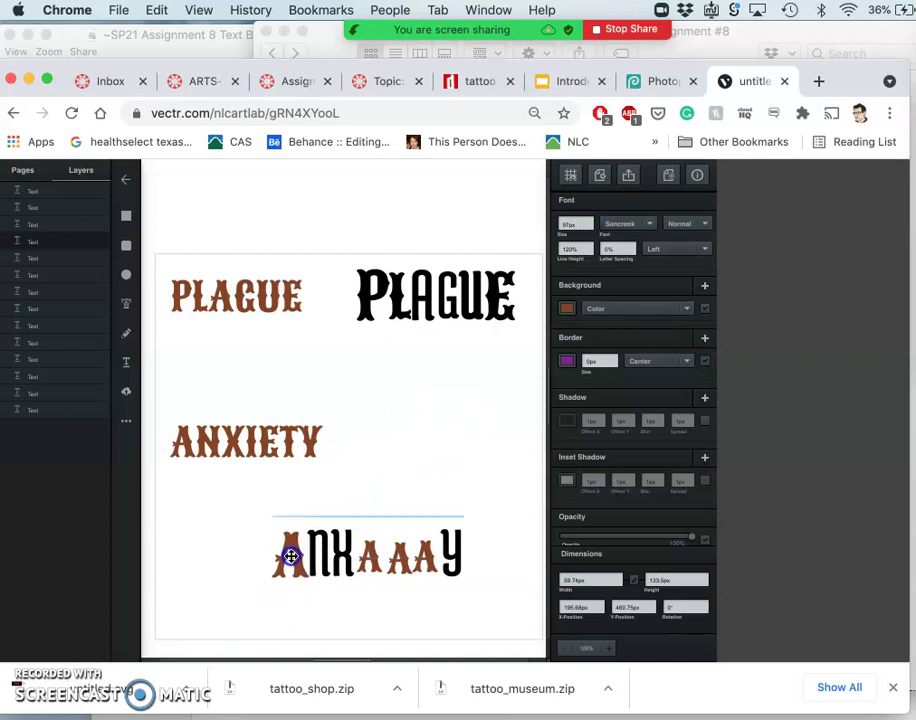
left_click_drag(291, 556, 291, 555)
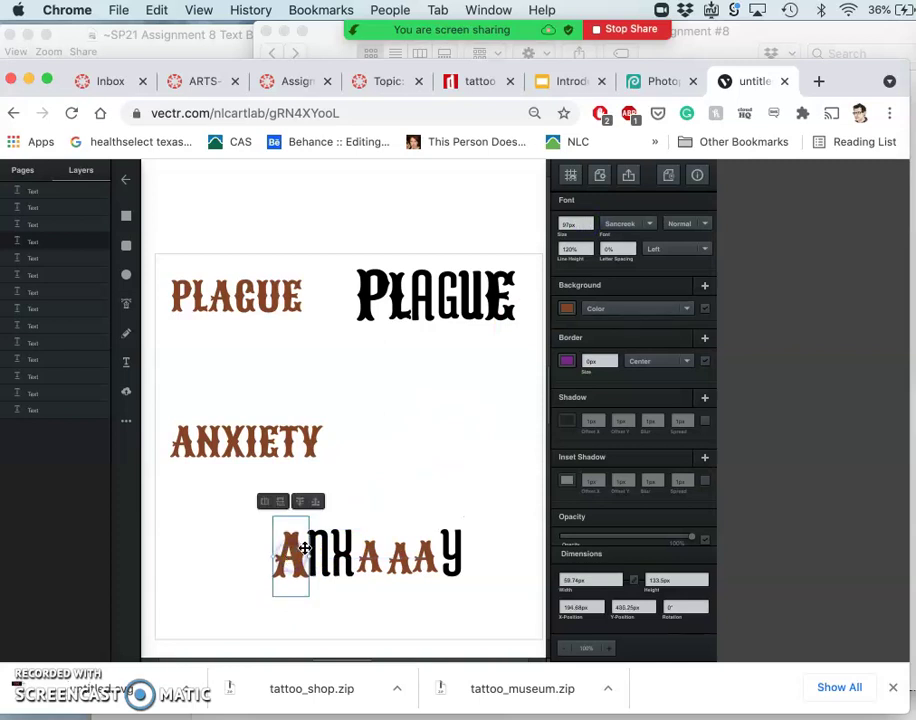
left_click(590, 225)
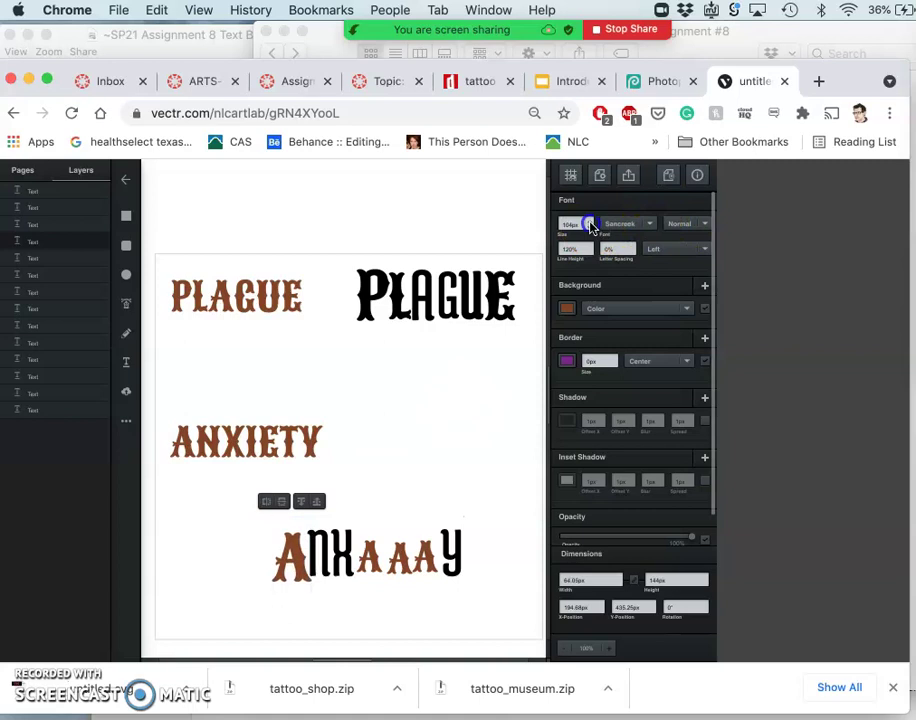
left_click(590, 225)
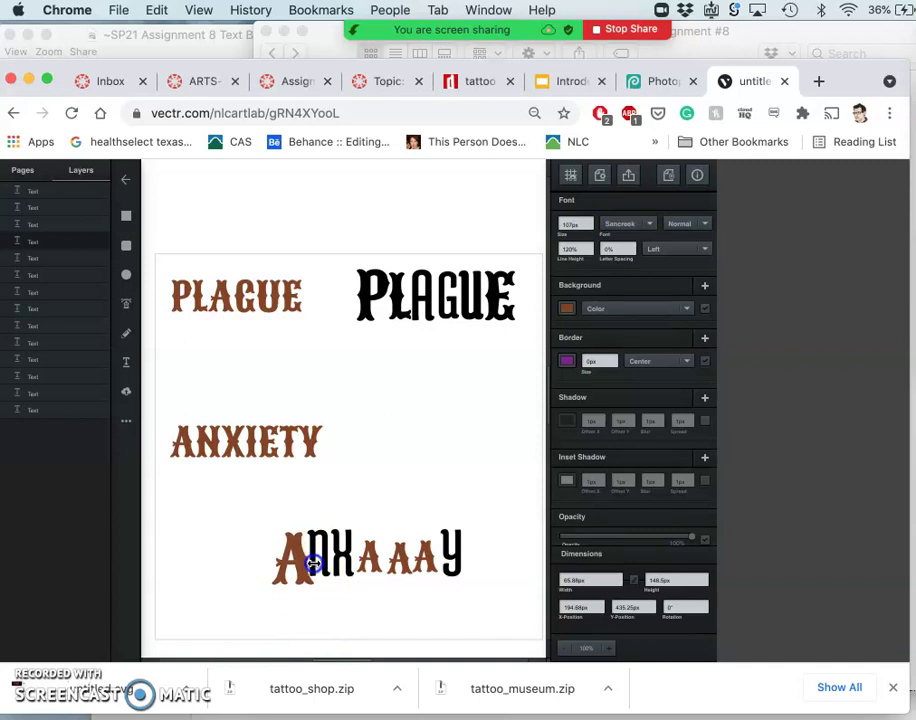
left_click(313, 564)
mouse_move(293, 558)
left_mouse_down()
mouse_move(287, 551)
mouse_move(337, 556)
mouse_move(341, 587)
mouse_move(321, 565)
mouse_move(275, 558)
left_mouse_up()
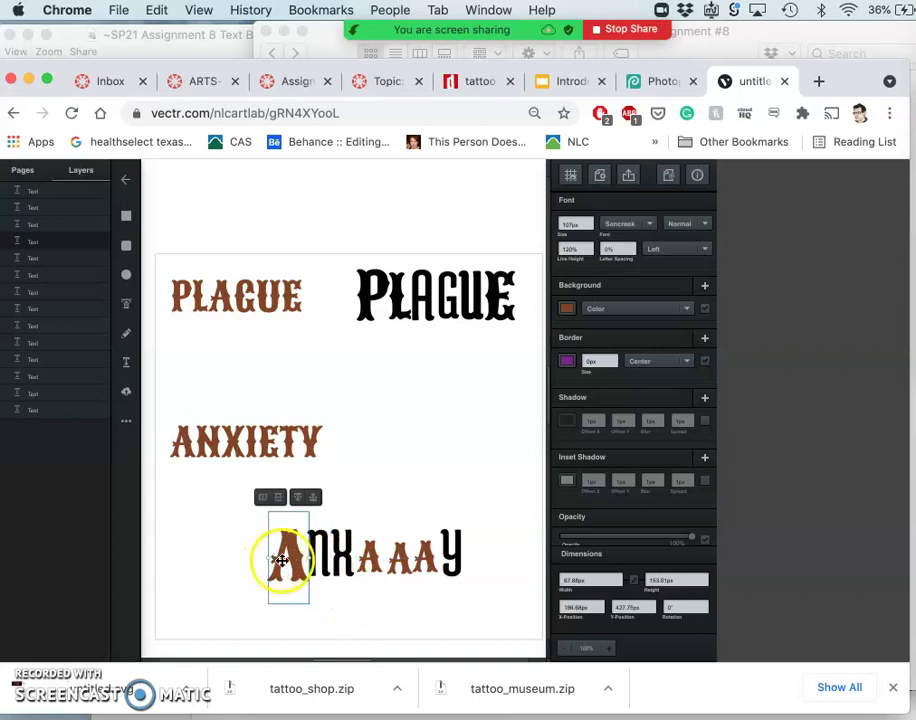
Try changing the initial A's stacking order and flipping it vertically and horizontally
left_click(313, 497)
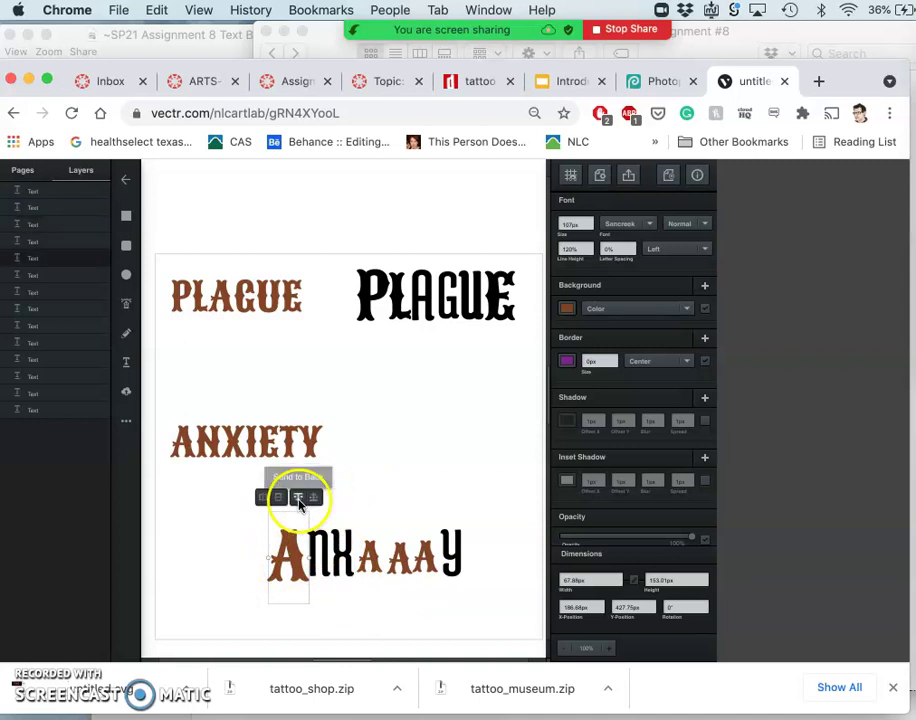
left_click(278, 498)
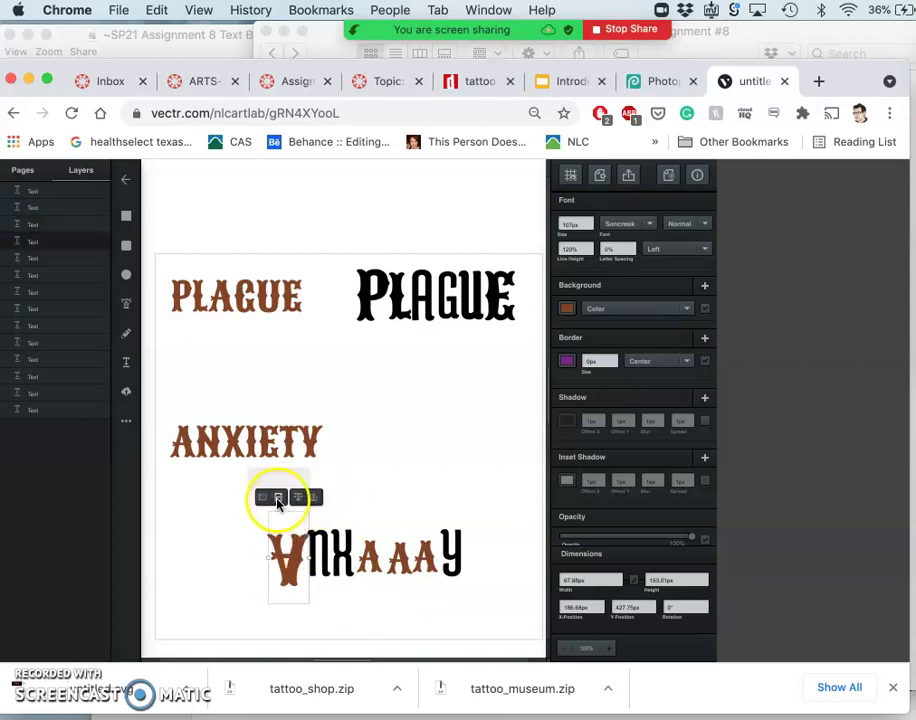
left_click(278, 498)
left_click(278, 498)
left_click(278, 498)
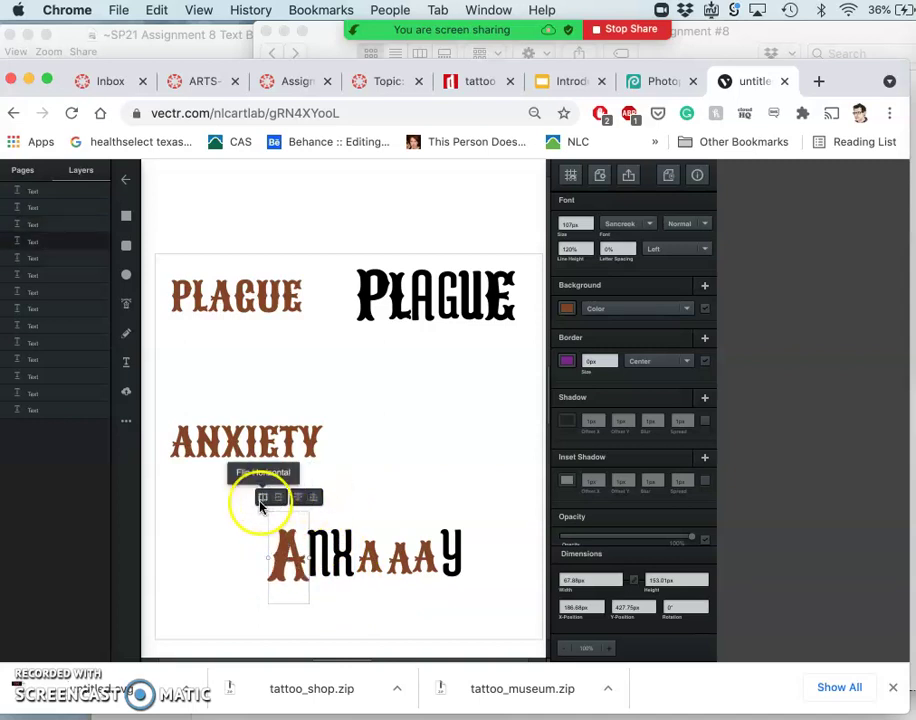
left_click(278, 498)
left_click(276, 498)
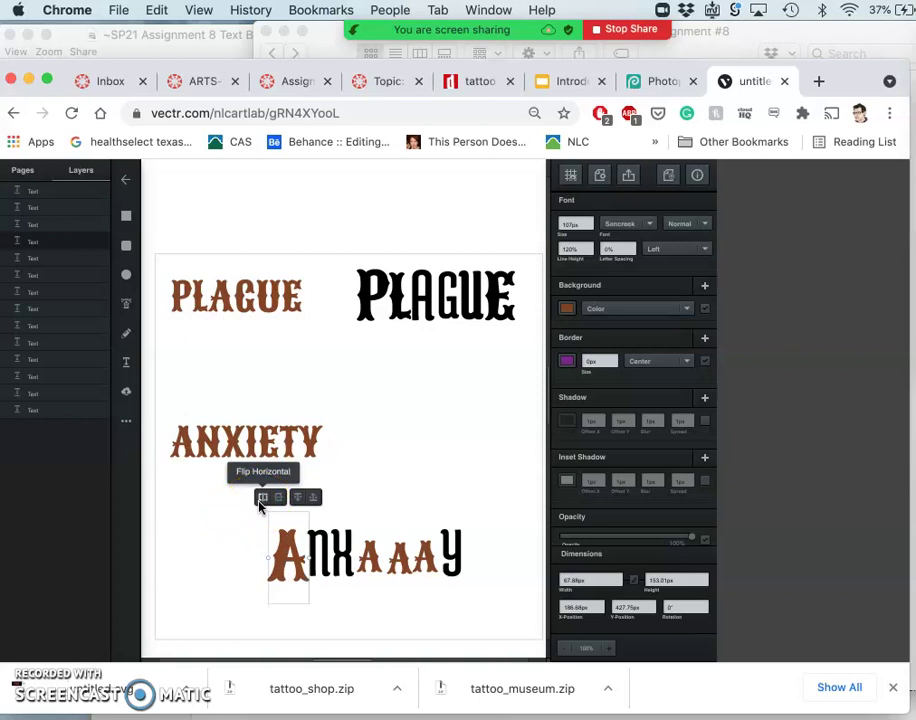
left_click(259, 499)
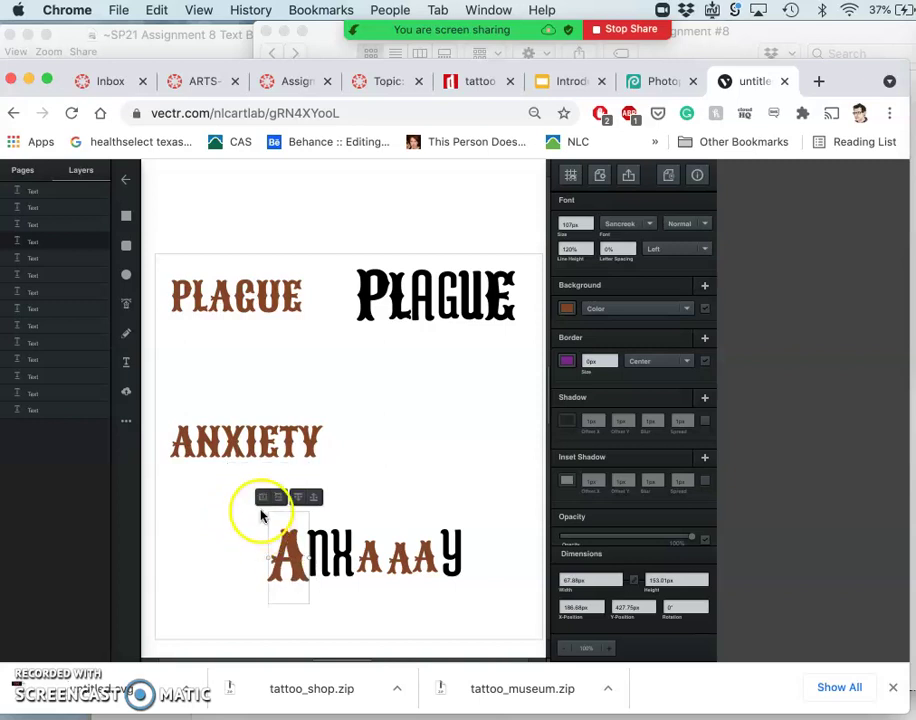
Nudge the initial A slightly up and to the left, then undo the move
left_click(229, 572)
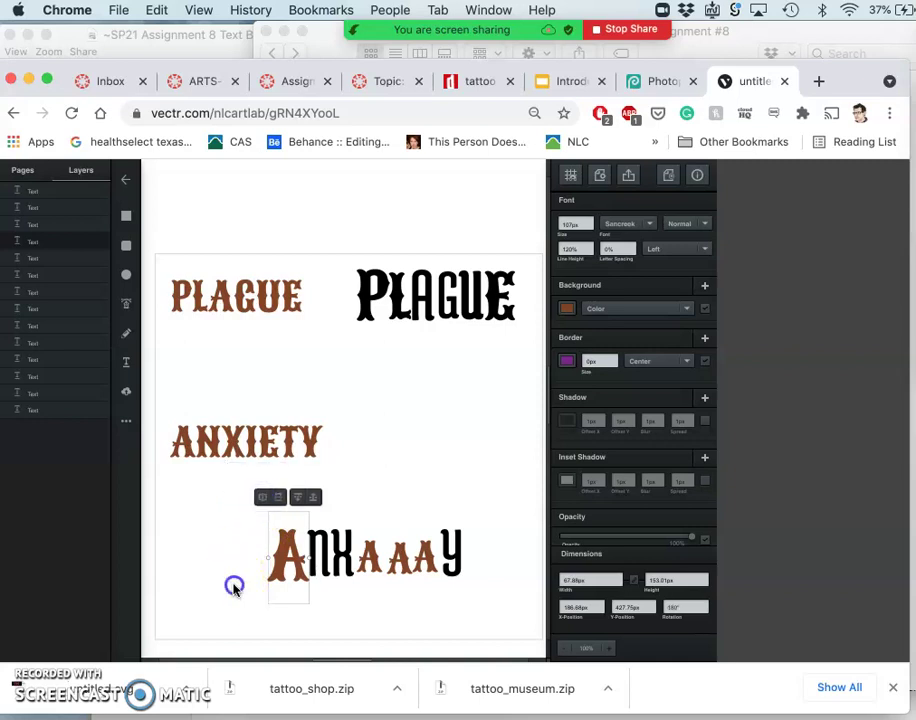
left_click_drag(297, 563, 296, 566)
left_click(297, 565)
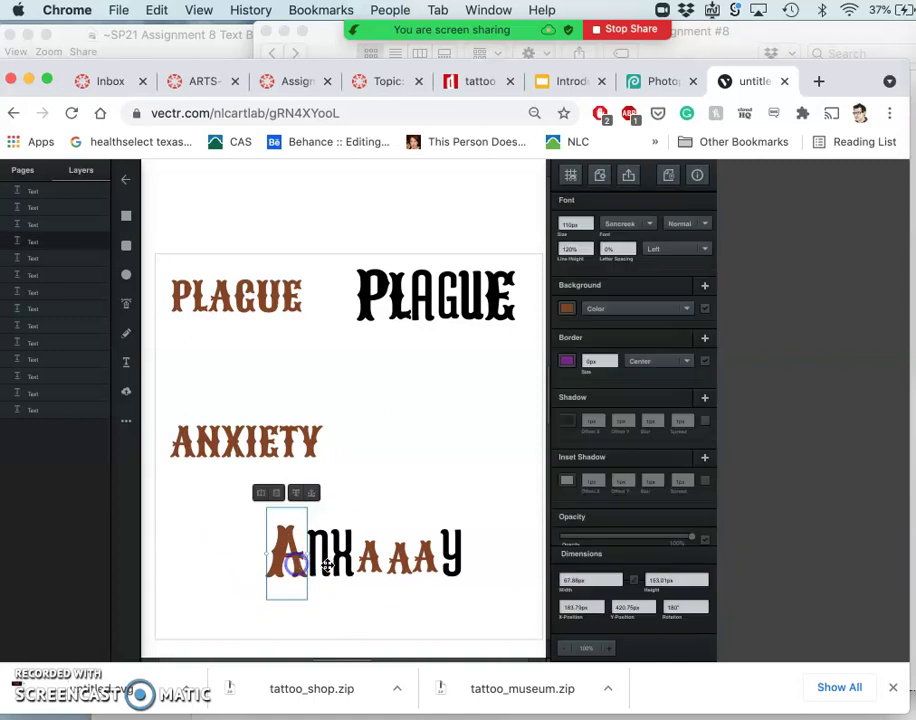
left_click(370, 591)
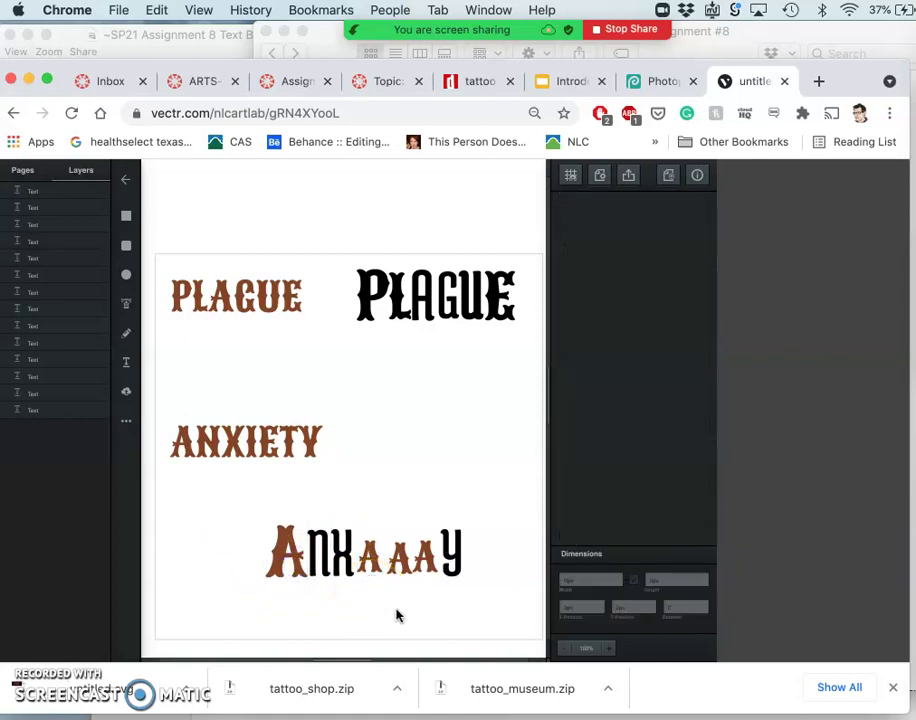
key("super+z")
Enlarge the X of the lower word to a 131px font size and raise it in line with the N
left_click_drag(303, 591, 343, 553)
double_click(321, 553)
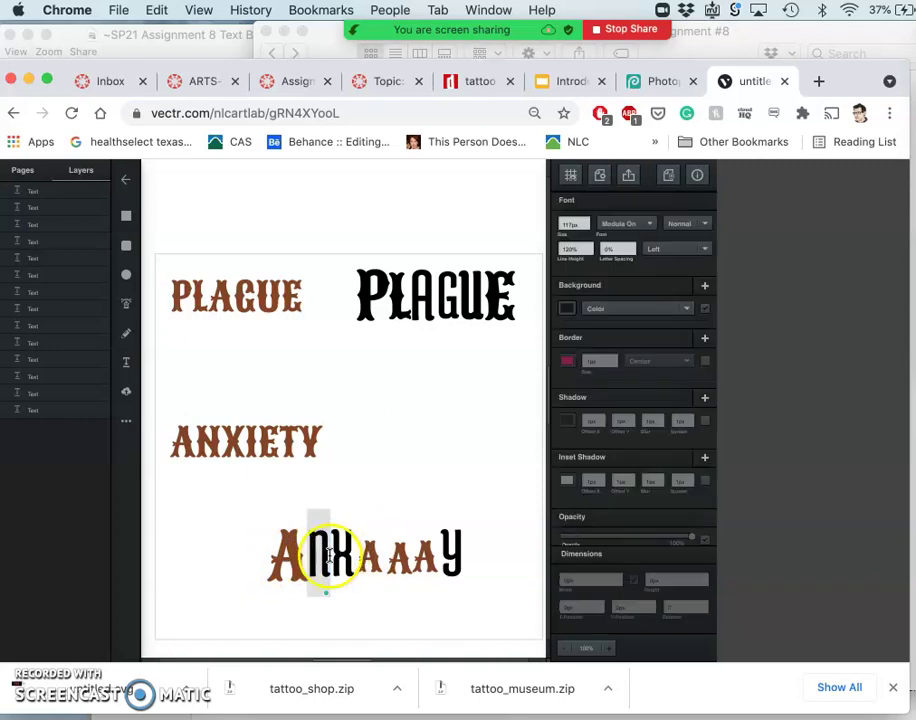
left_click_drag(342, 556, 342, 556)
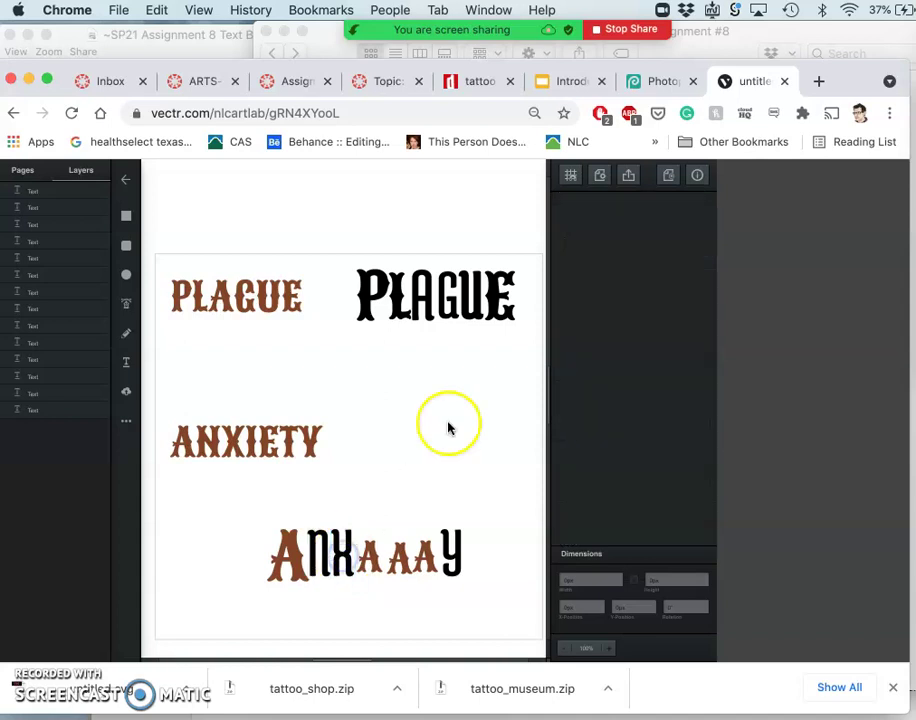
left_click(336, 545)
double_click(336, 545)
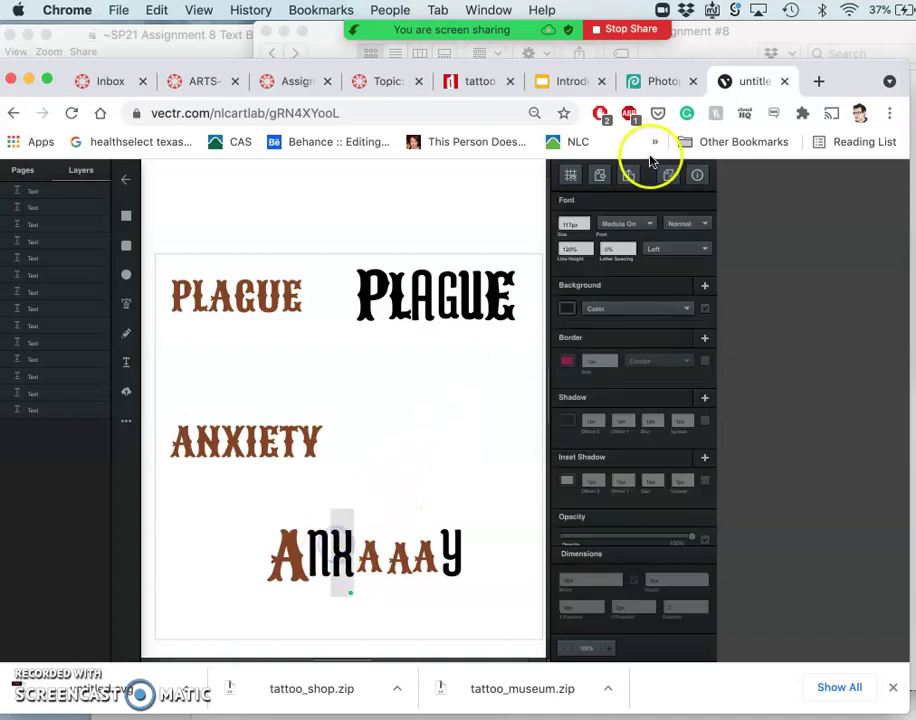
left_click(587, 222)
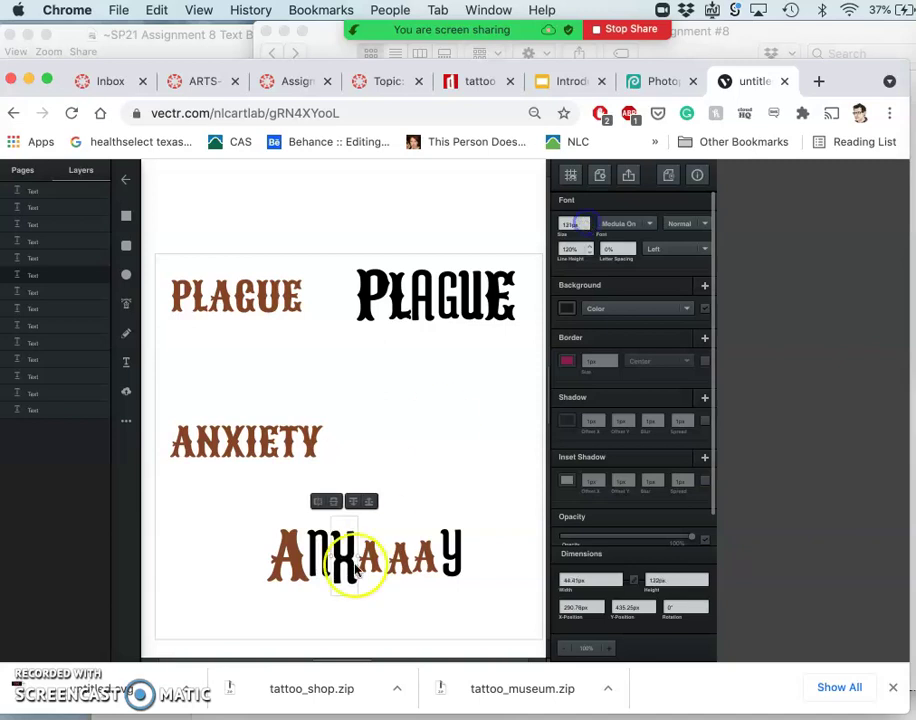
left_click_drag(343, 552, 346, 553)
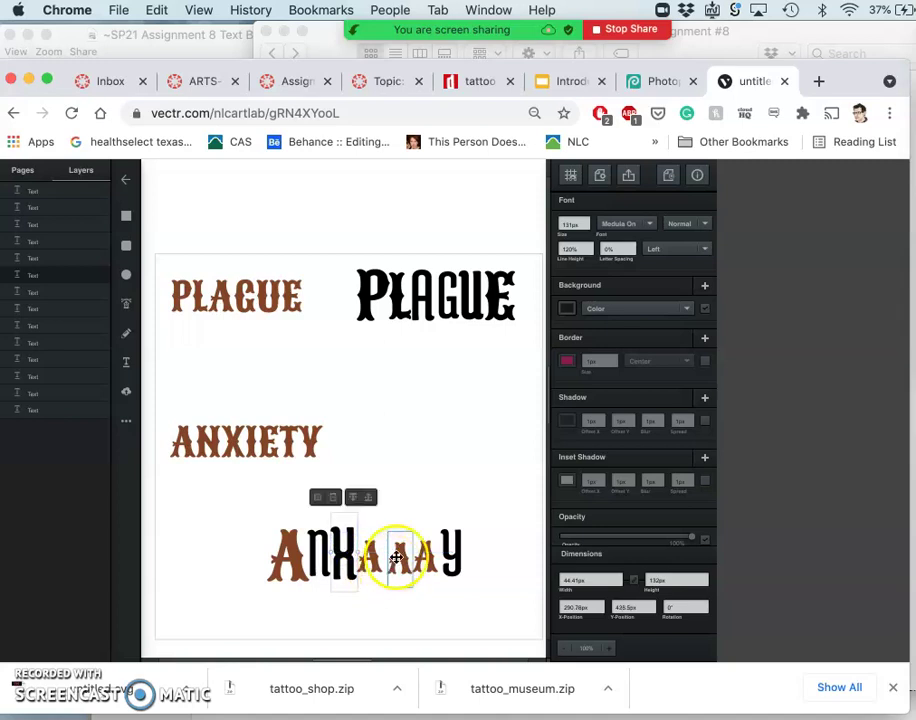
Fine-tune the X by setting its font size to 130px
left_click(225, 380)
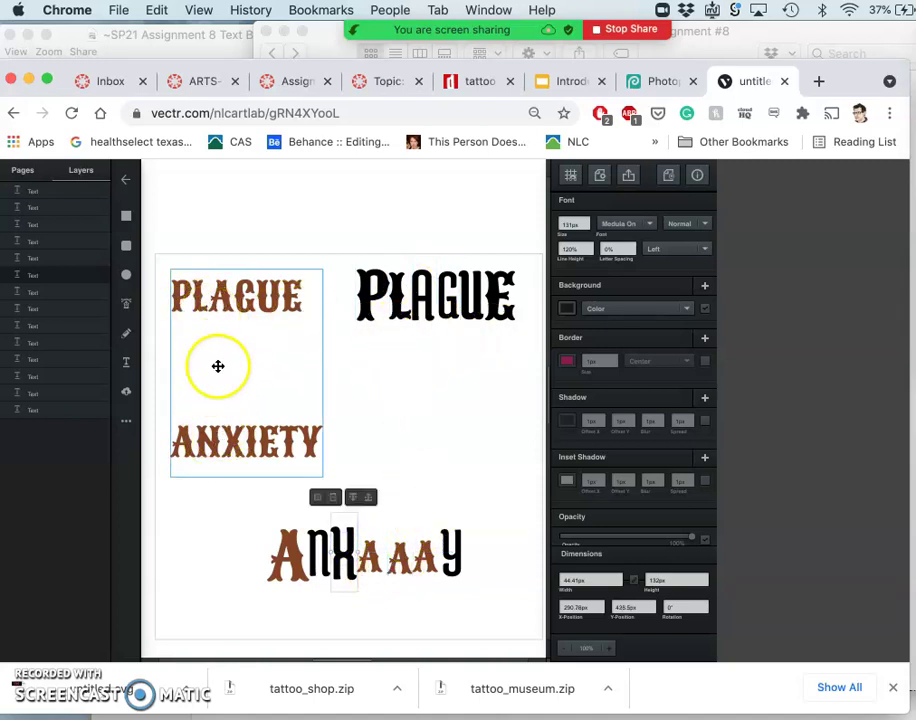
left_click(380, 538)
left_click(375, 560)
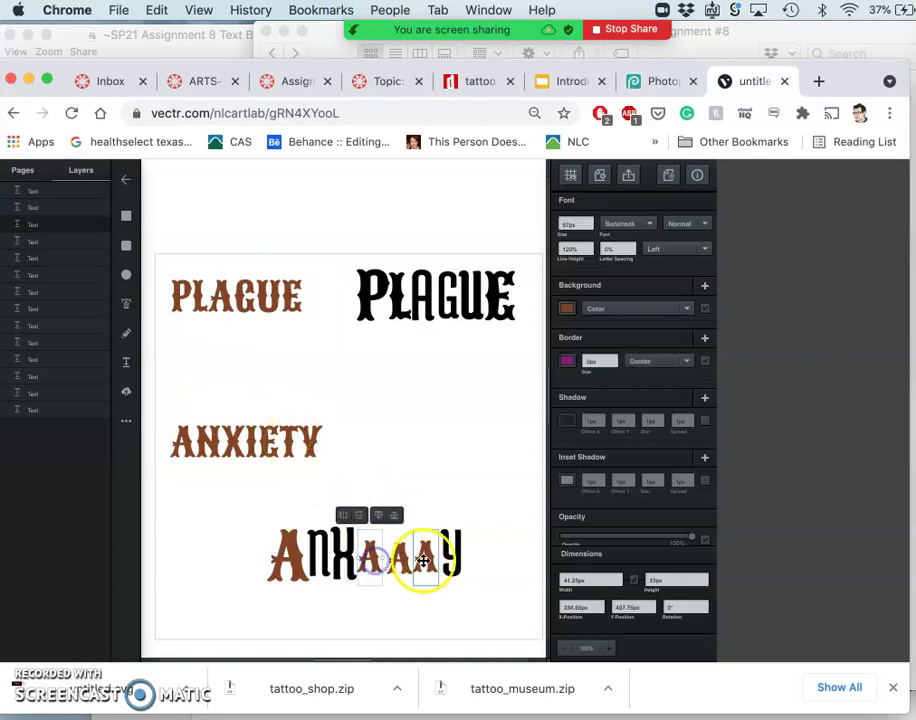
left_click(351, 565)
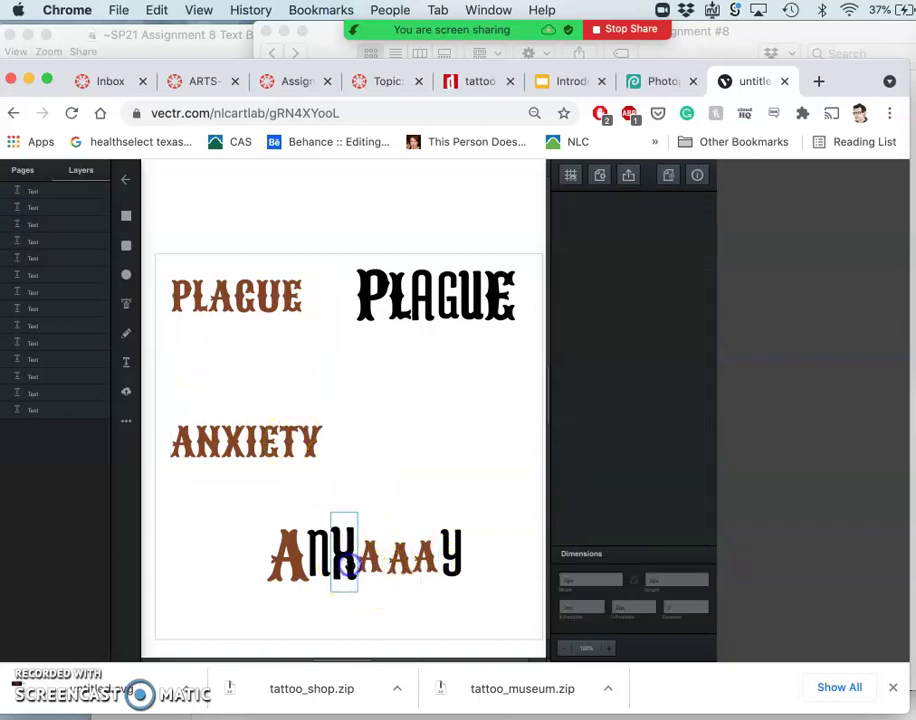
left_click(347, 537)
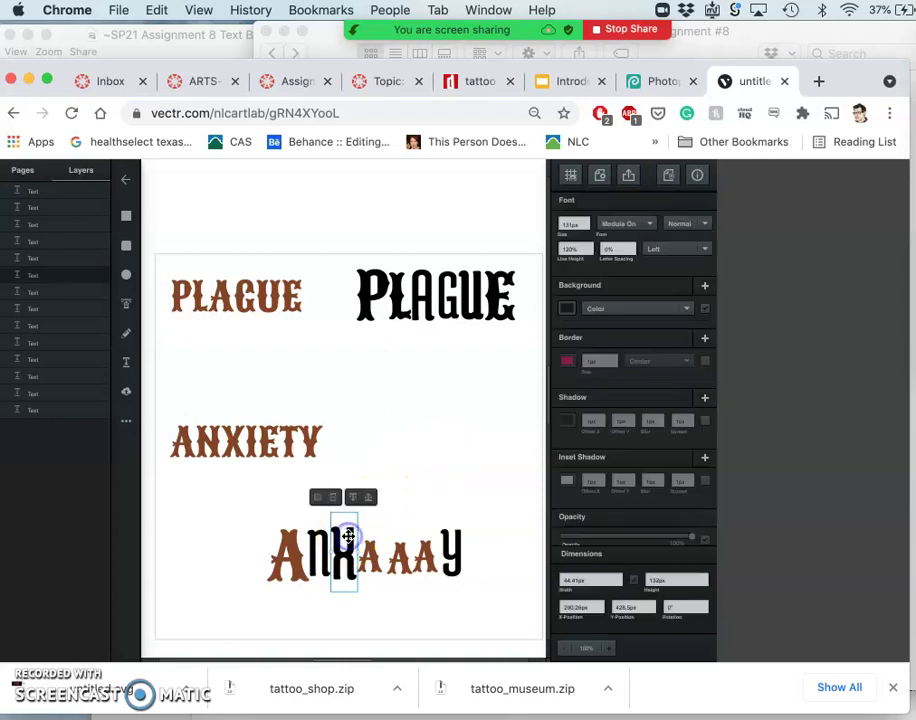
left_click(587, 230)
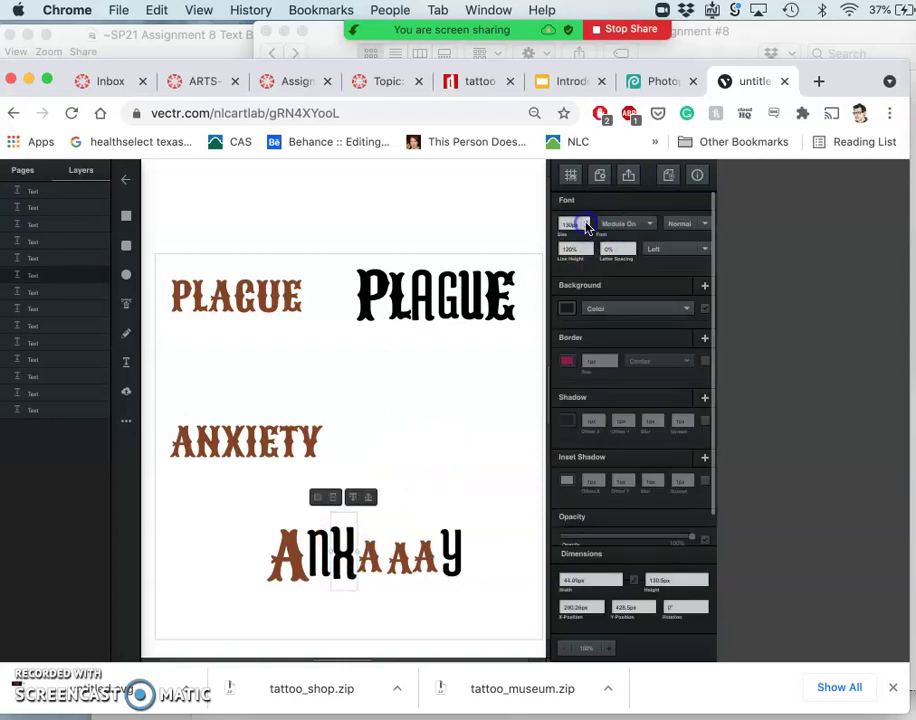
Give the N of the lower word a 3px border in black (#000000)
left_click(318, 556)
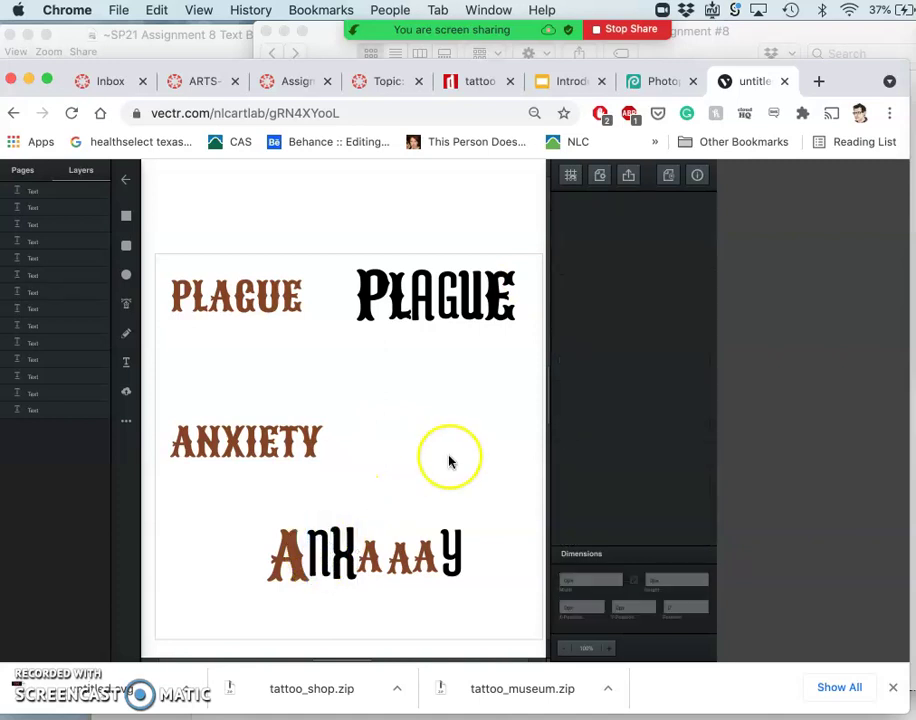
left_click(315, 552)
left_click(586, 239)
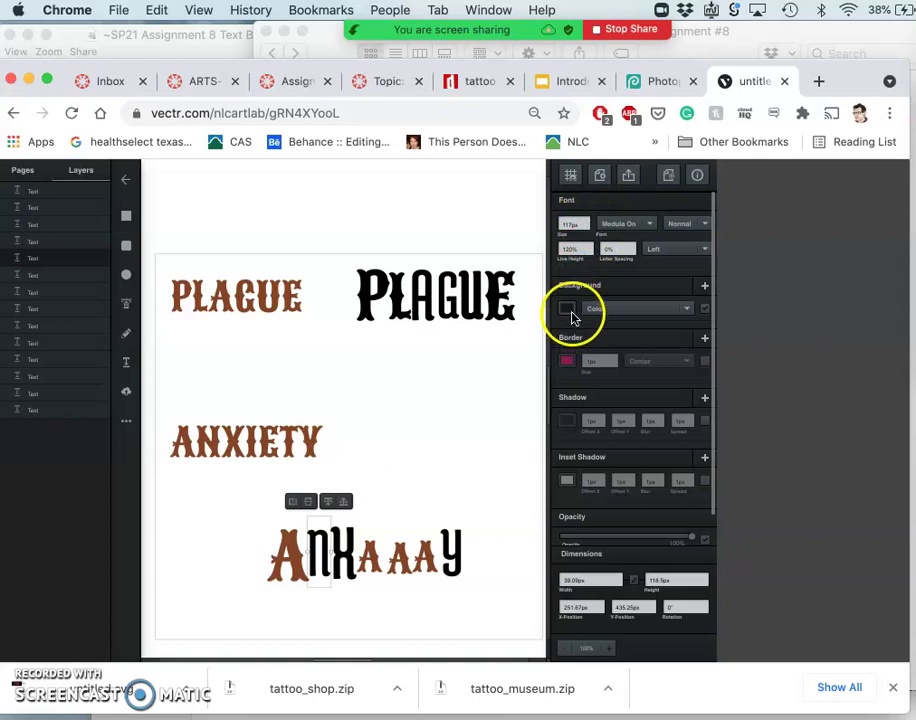
left_click(705, 362)
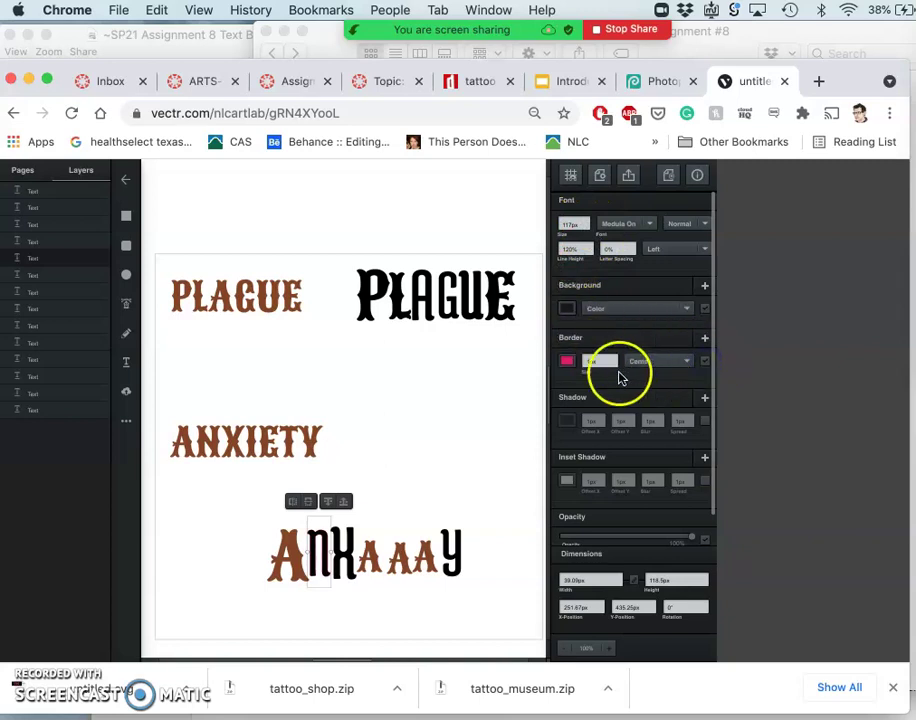
left_click(613, 362)
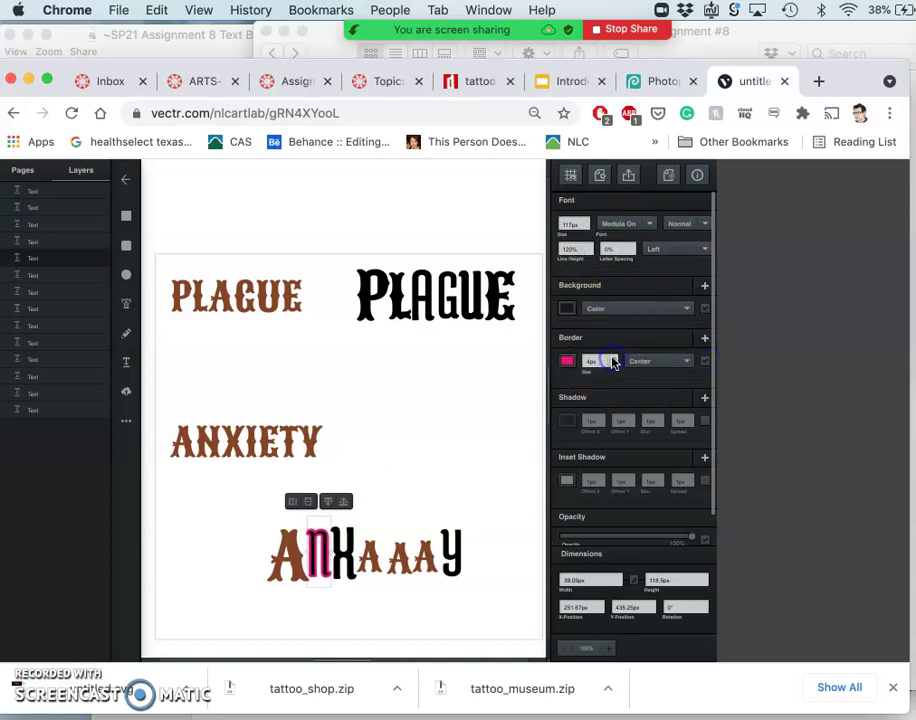
left_click(613, 362)
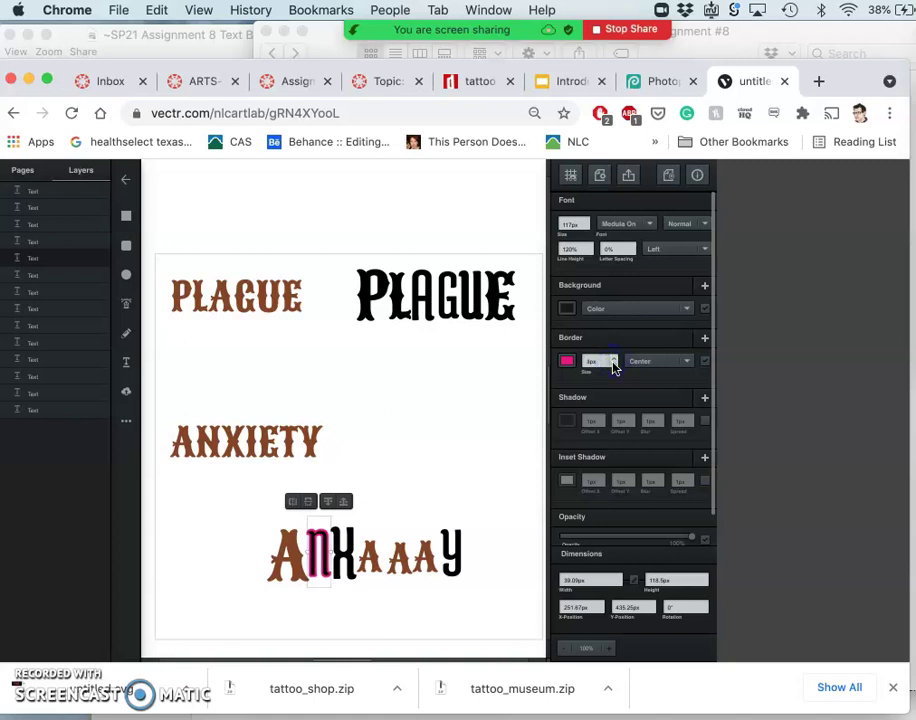
left_click(567, 361)
left_click_drag(452, 374, 435, 374)
left_click(382, 446)
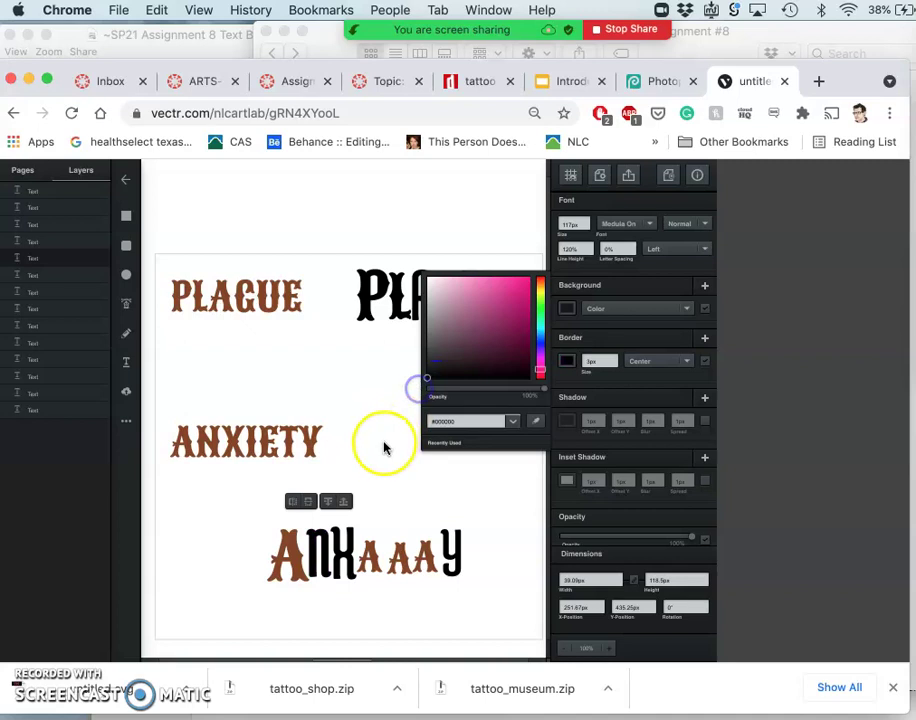
Replace the first small brown A after the X with the letter I
left_click(371, 558)
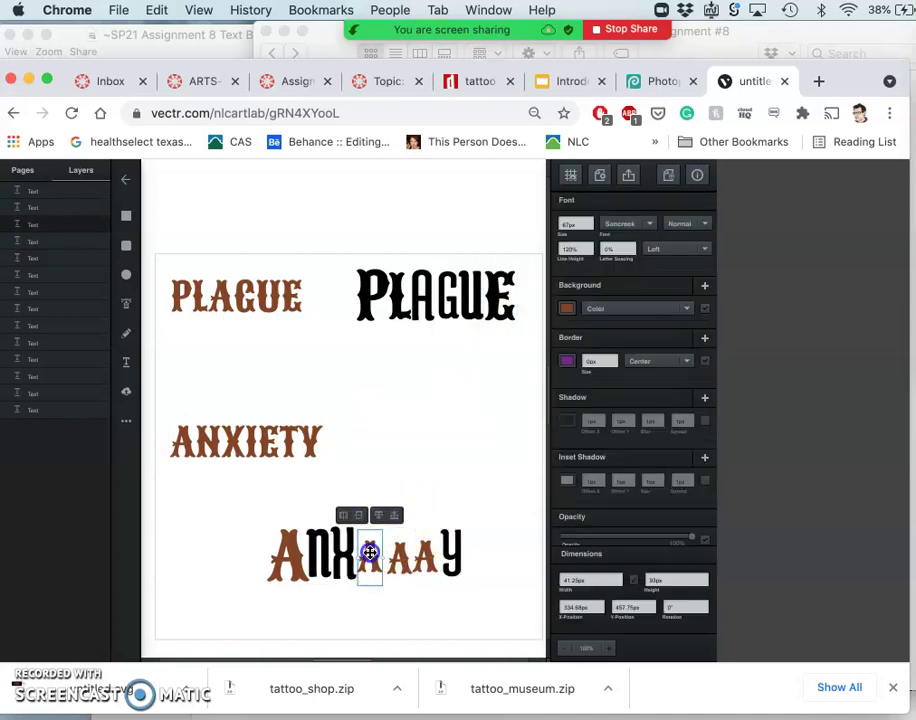
double_click(370, 553)
type("I")
left_click(415, 511)
left_click(340, 556)
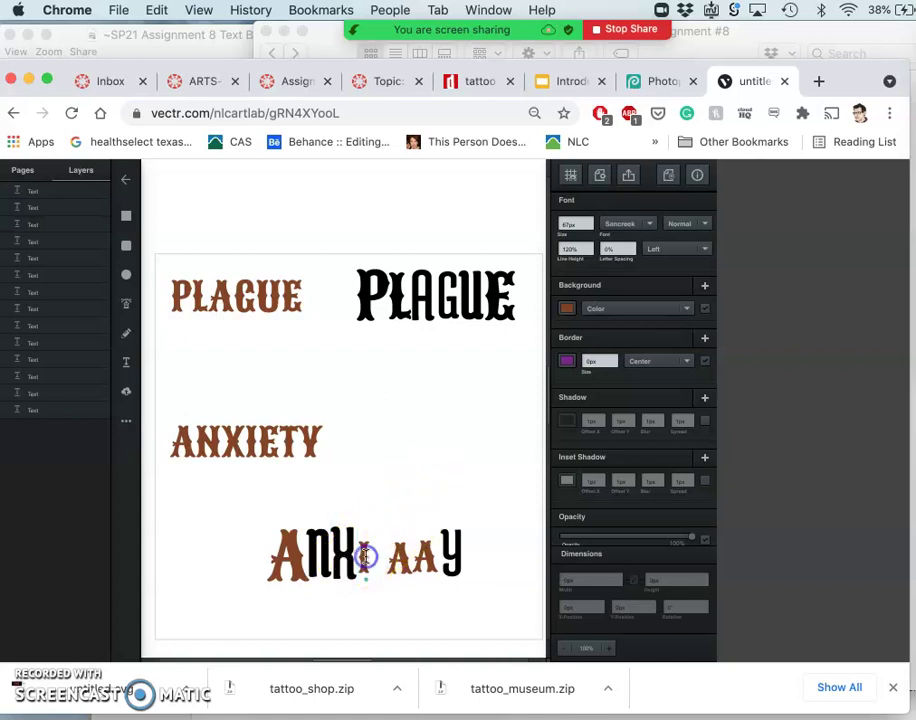
left_click(364, 585)
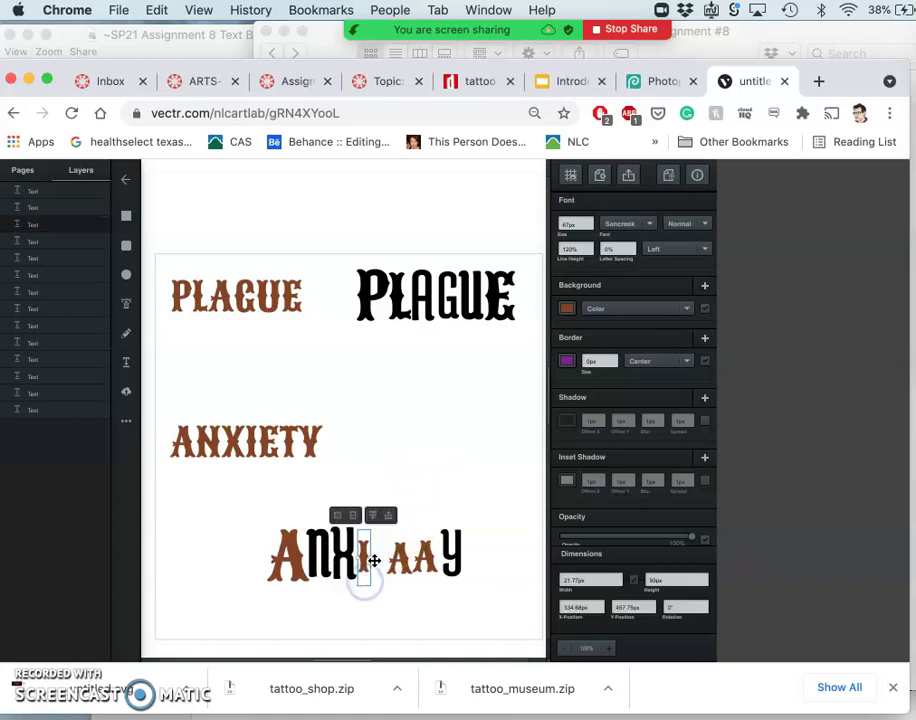
Set the I's font size to 101px and move it up in line with the X
left_click(590, 225)
left_click(590, 225)
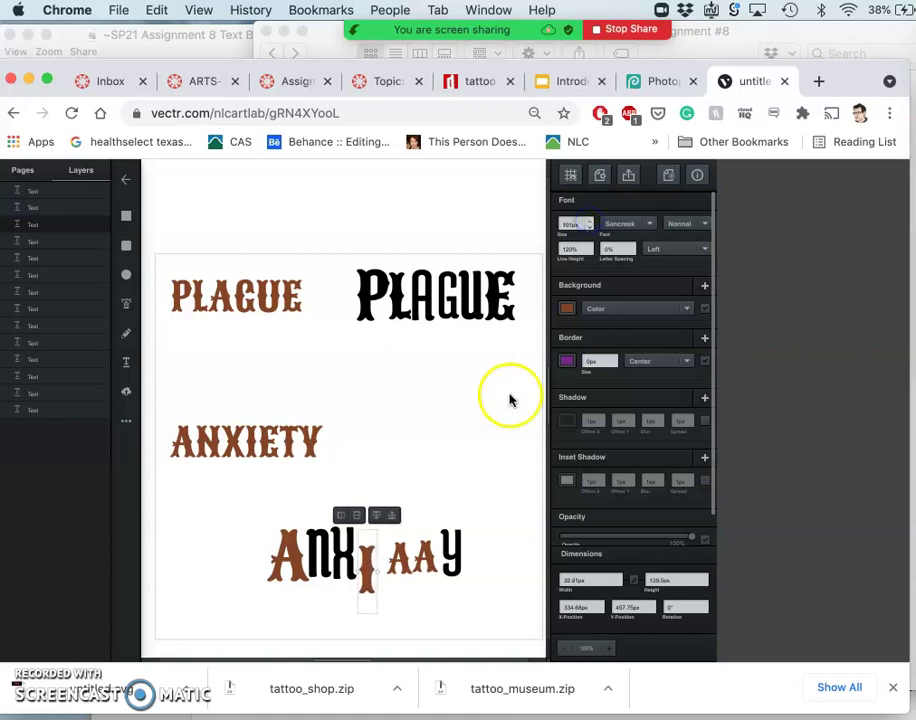
left_click_drag(370, 564, 371, 553)
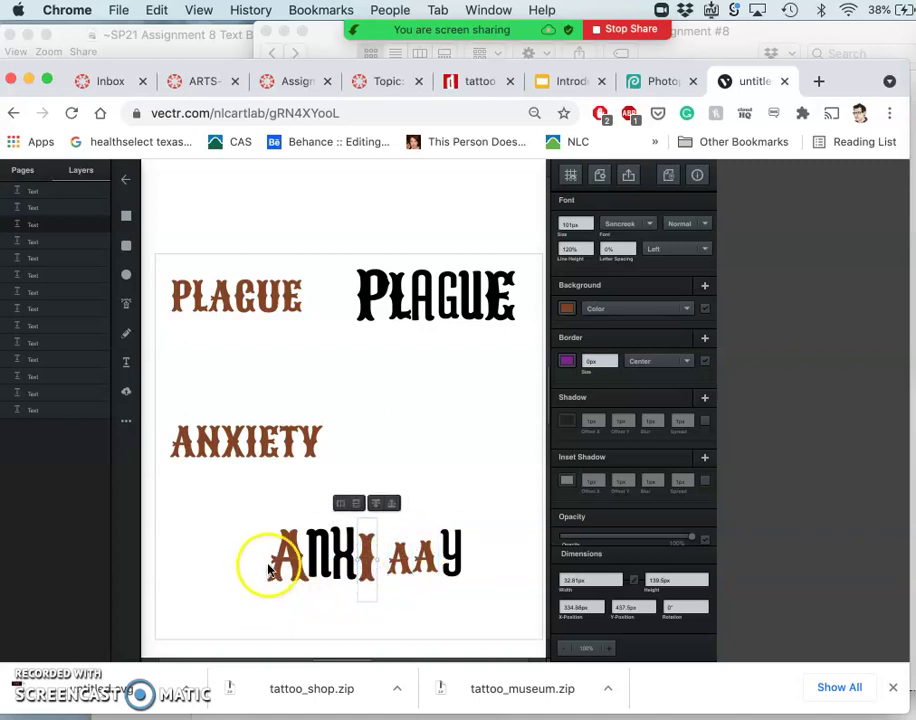
Replace the first of the two remaining small brown A letters with the letter E and set its font size to 72px
left_click(452, 527)
left_click(398, 556)
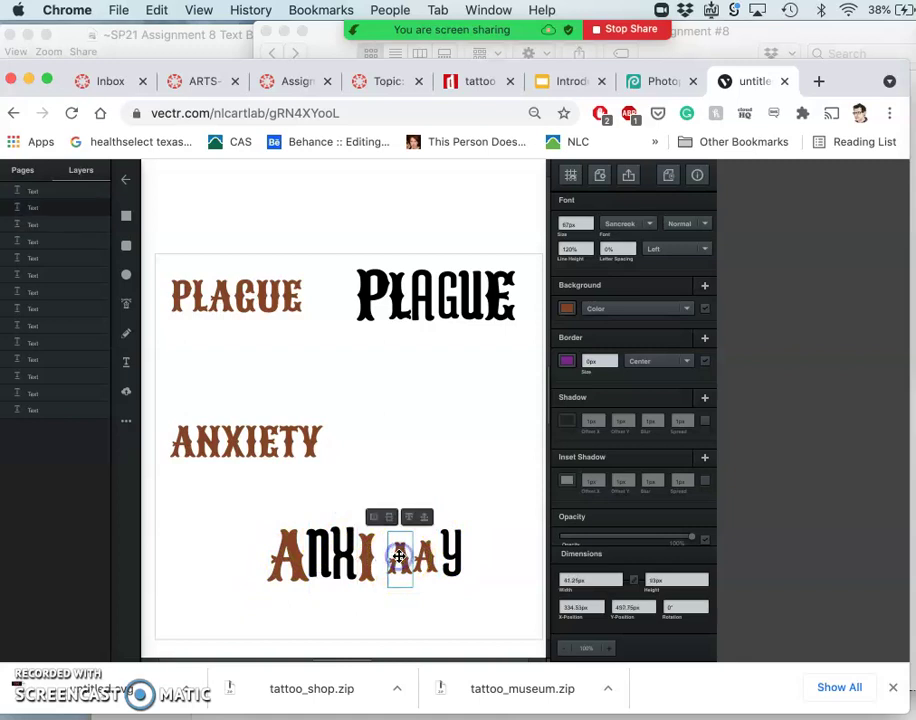
left_click(588, 221)
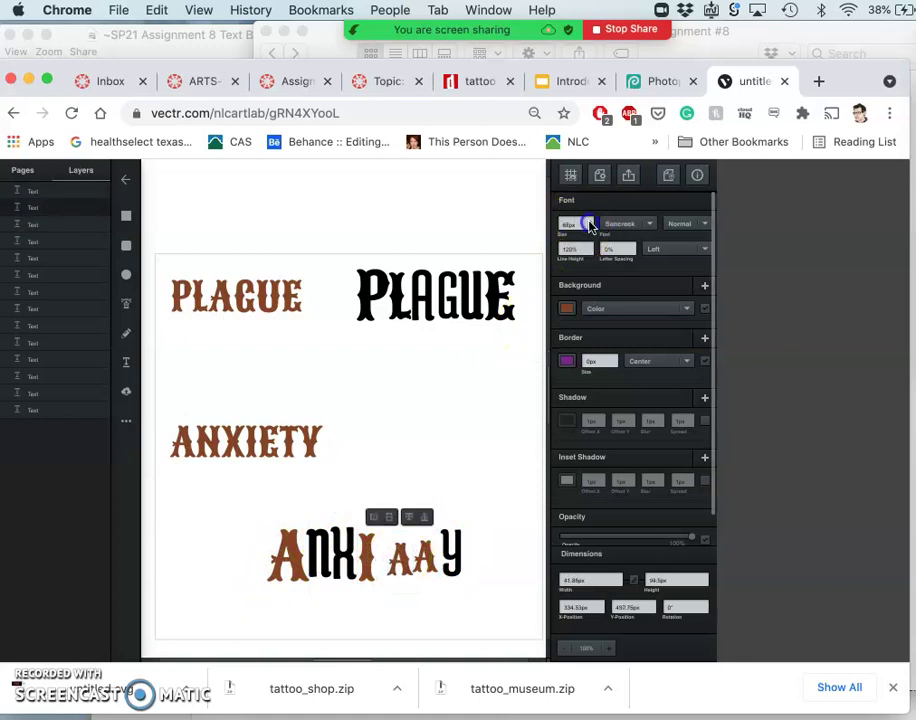
left_click(396, 548)
left_click(399, 556)
left_click(403, 472)
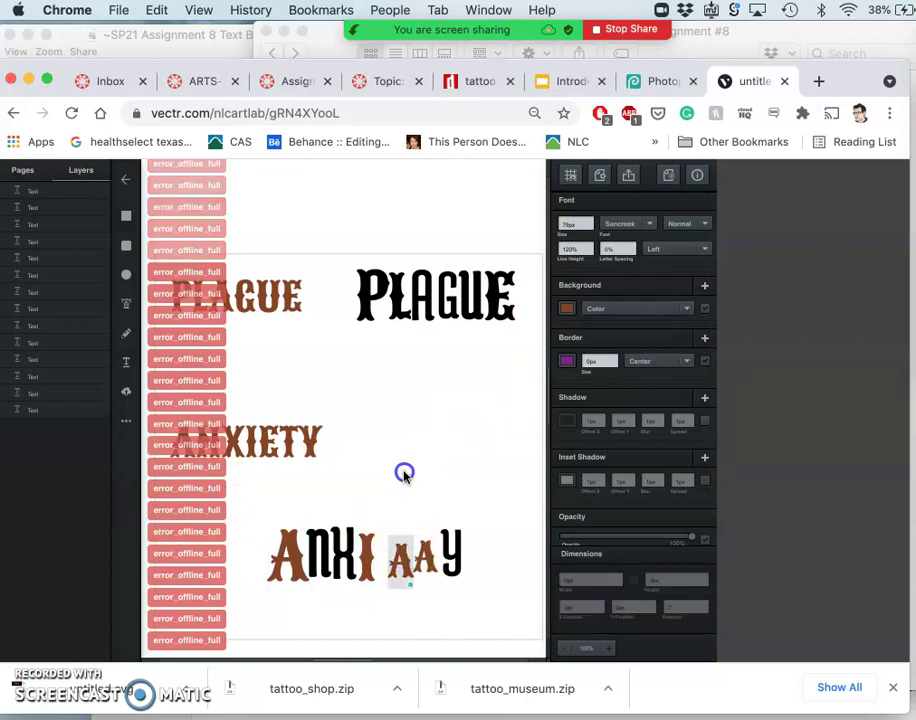
left_click(409, 583)
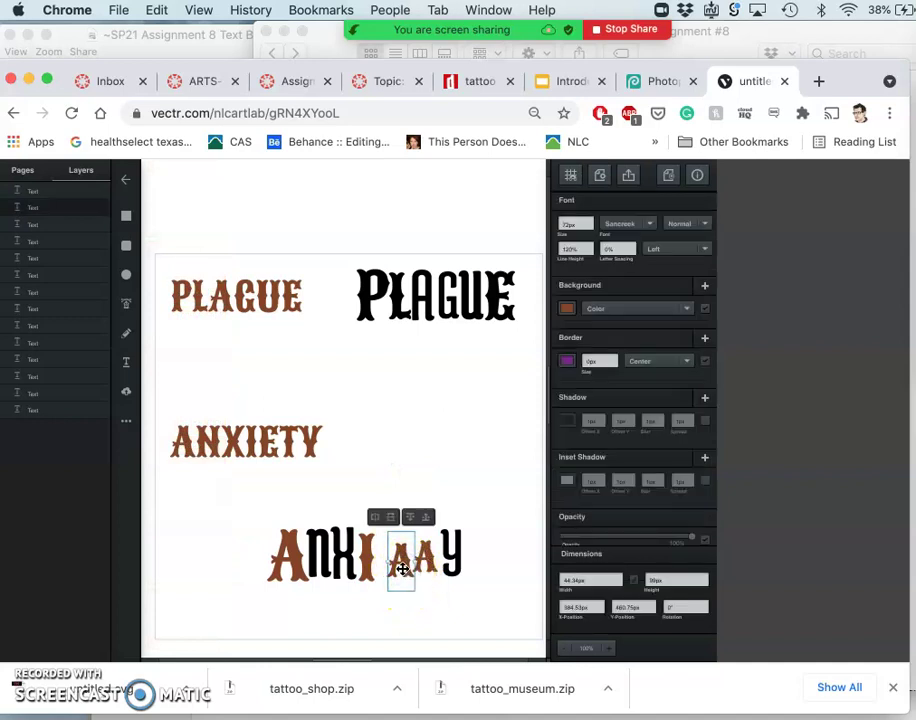
left_click(402, 569)
type("E")
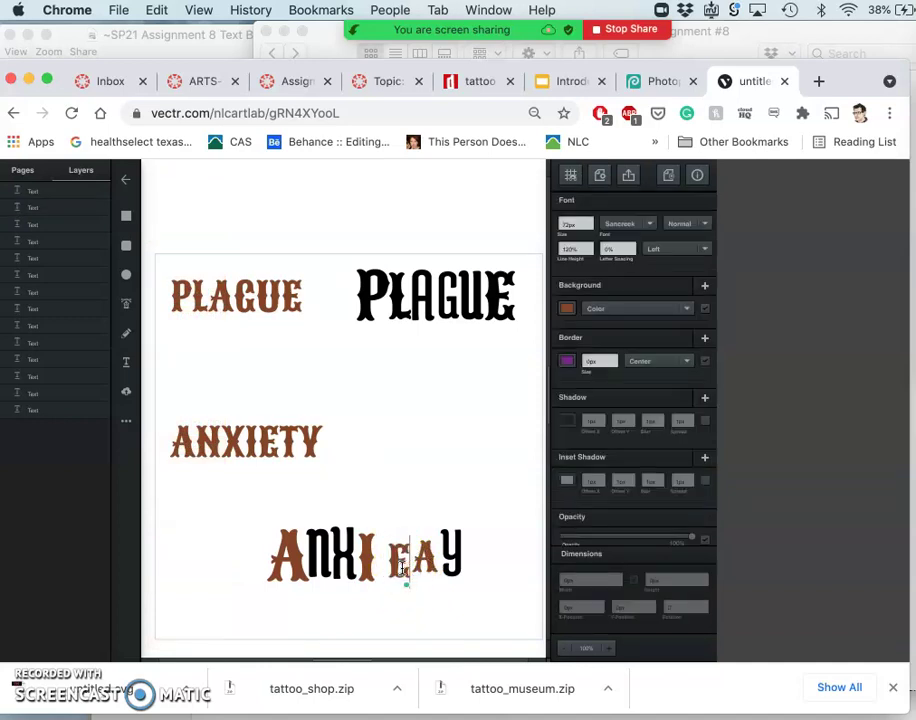
left_click(404, 586)
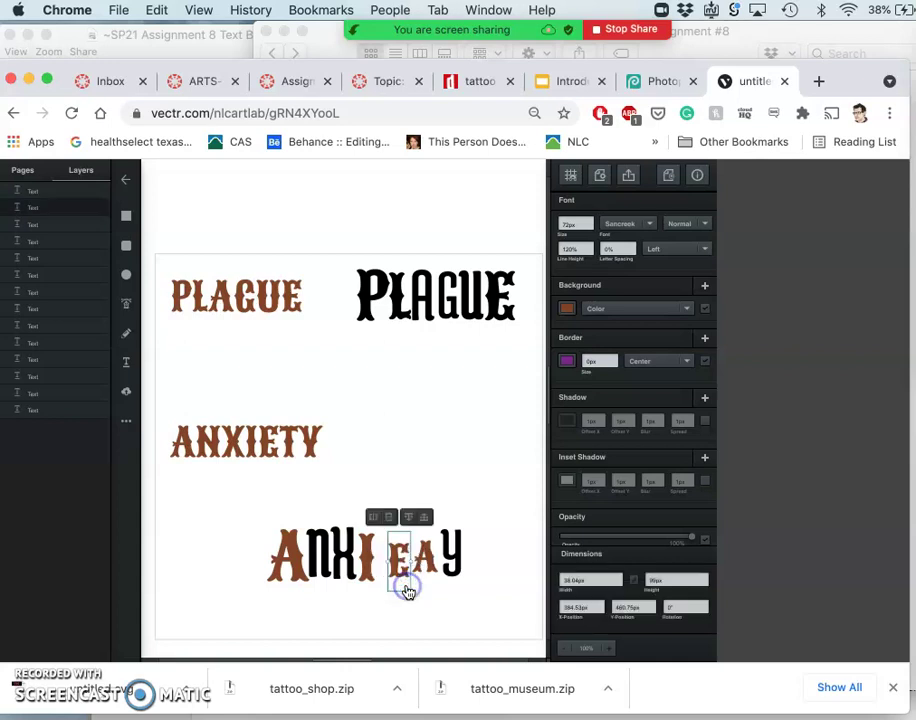
Set the E's font size to 97px and move it directly beside the I
left_click(589, 224)
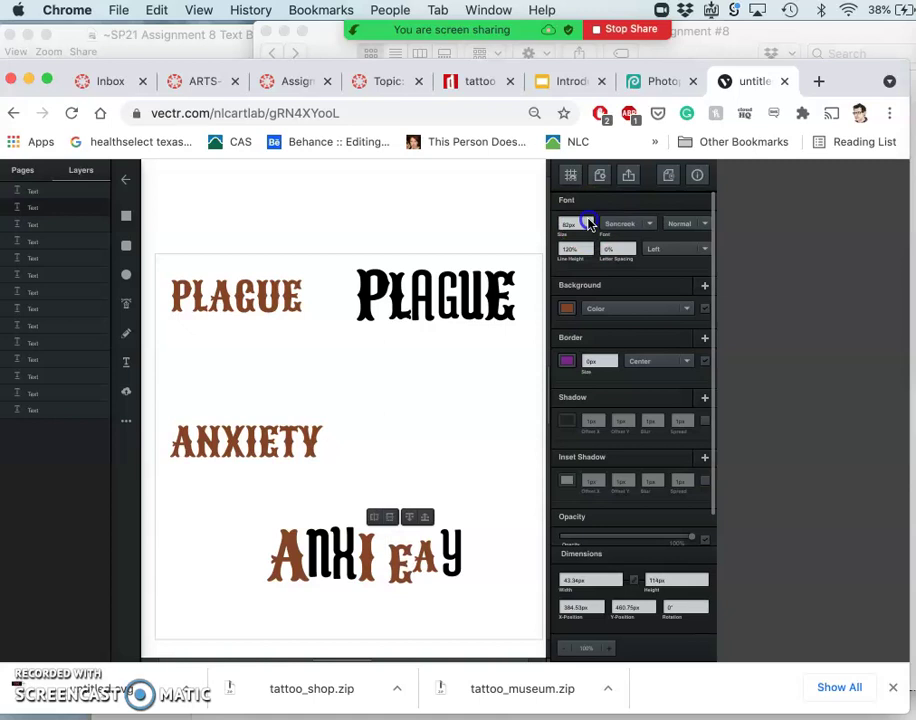
left_click(589, 224)
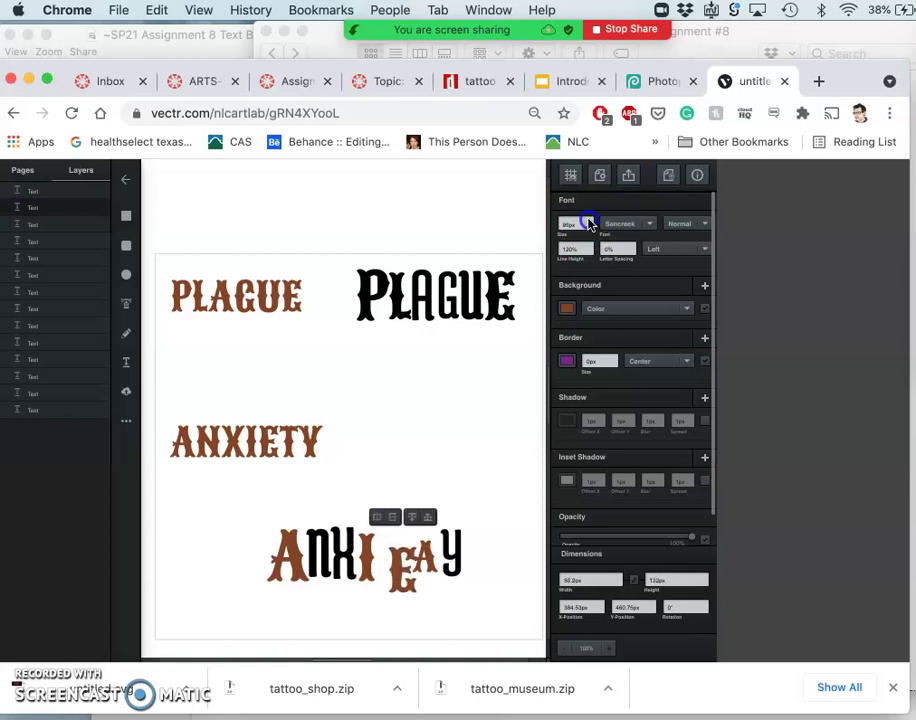
left_click_drag(401, 566, 389, 561)
left_click(286, 536)
left_click(403, 556)
left_click(450, 537, "shift")
left_click(286, 536, "shift")
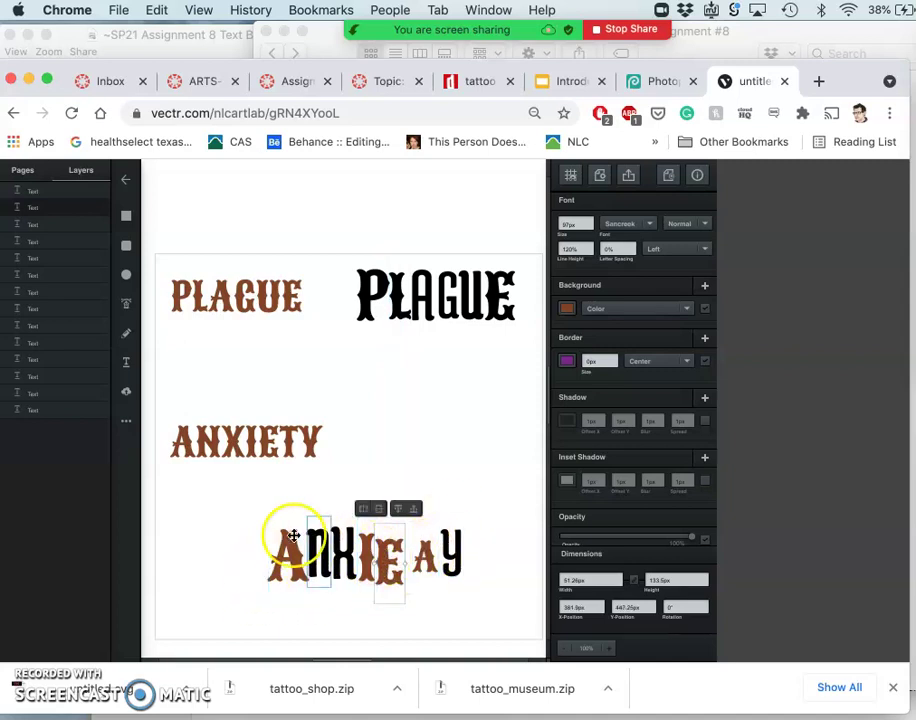
left_click(296, 542, "shift")
left_click(452, 537, "shift")
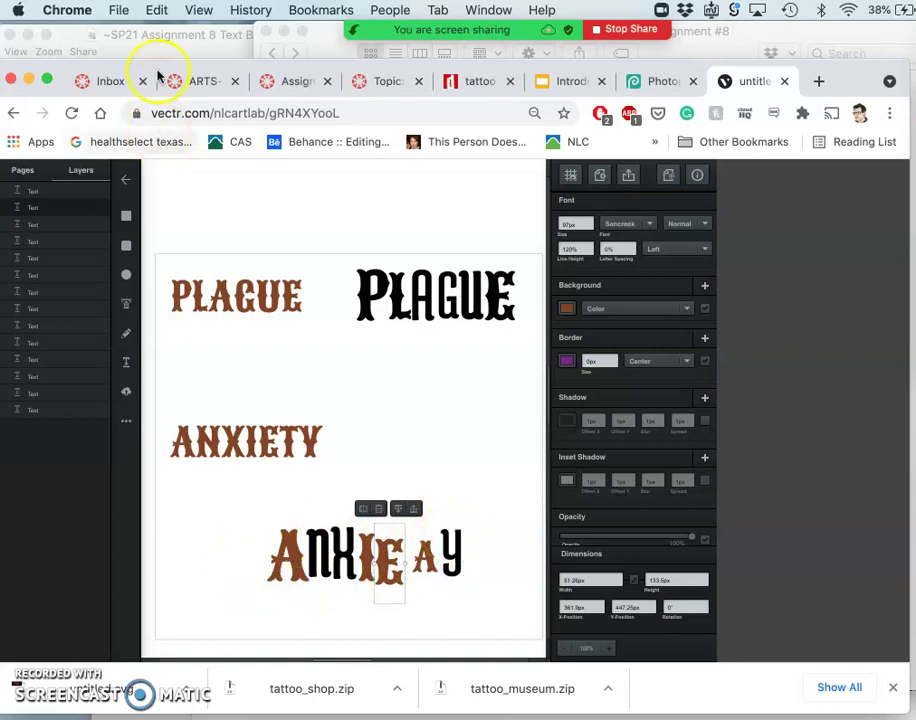
Switch to the text blocking sketch in Preview to examine its Anxiety banner lettering, and return to the drawing in Chrome
left_click(176, 36)
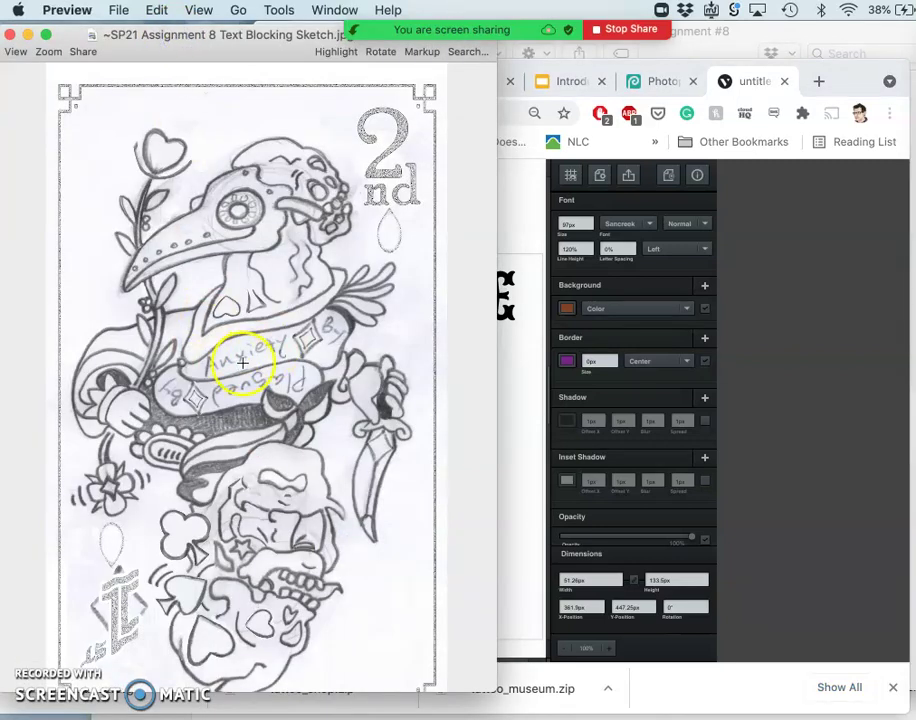
left_click(511, 404)
Select the I in the lower mixed-font word and nudge it slightly closer to the X
left_click(393, 545)
left_click_drag(393, 545, 393, 545)
left_click(368, 550)
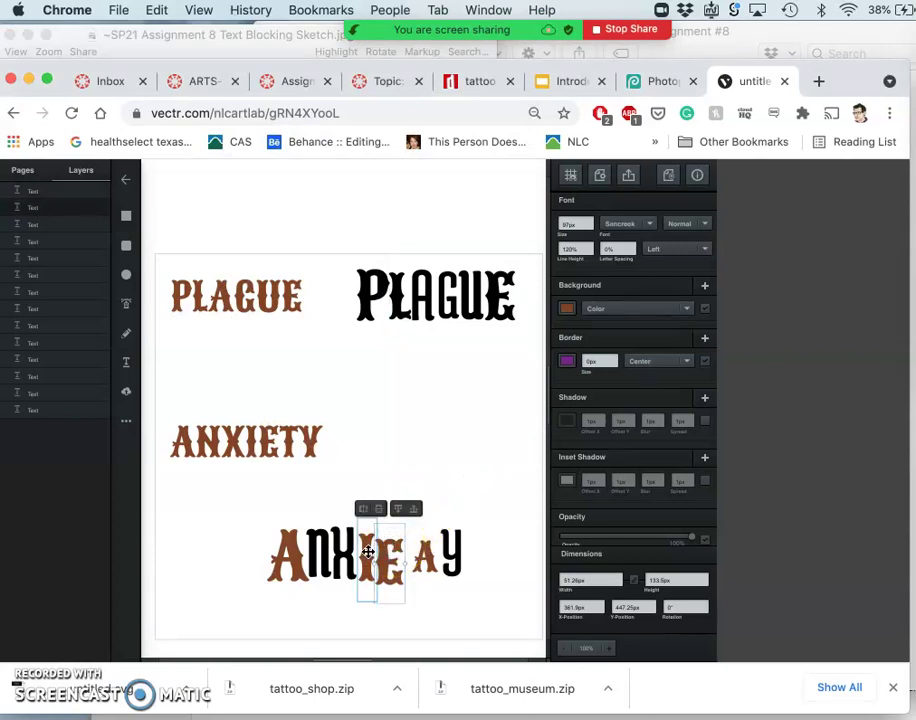
left_click(373, 552)
left_click(365, 557)
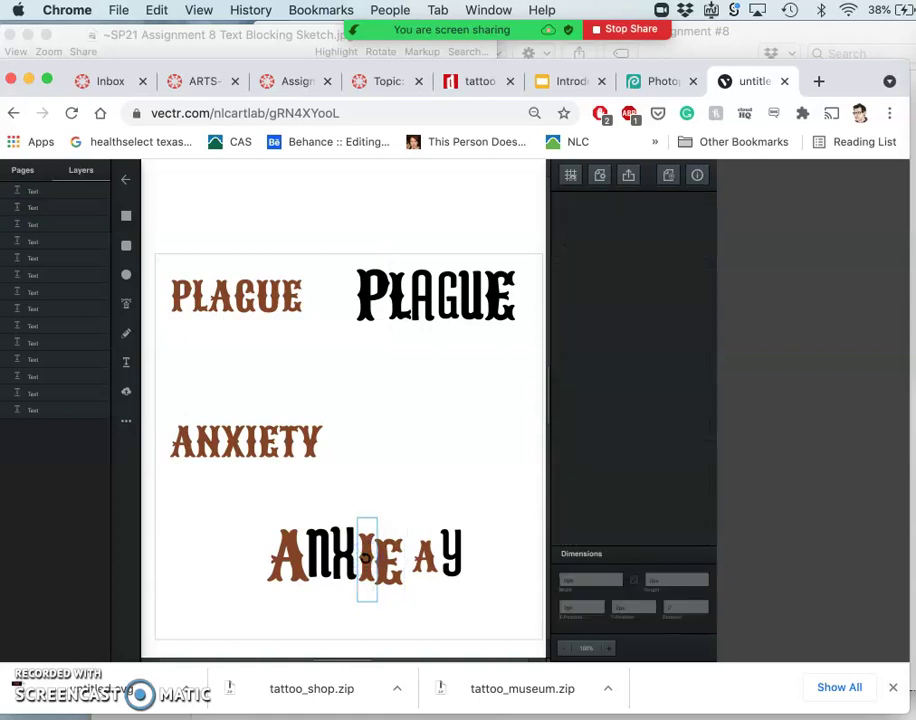
left_click(366, 557)
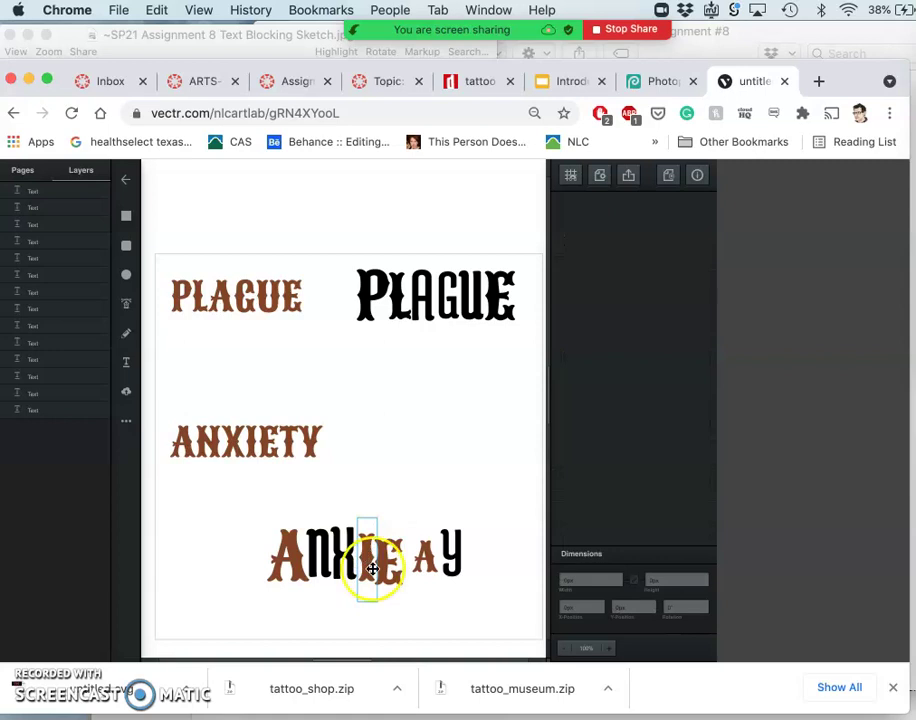
key("Left")
key("Left")
key("Left")
key("Left")
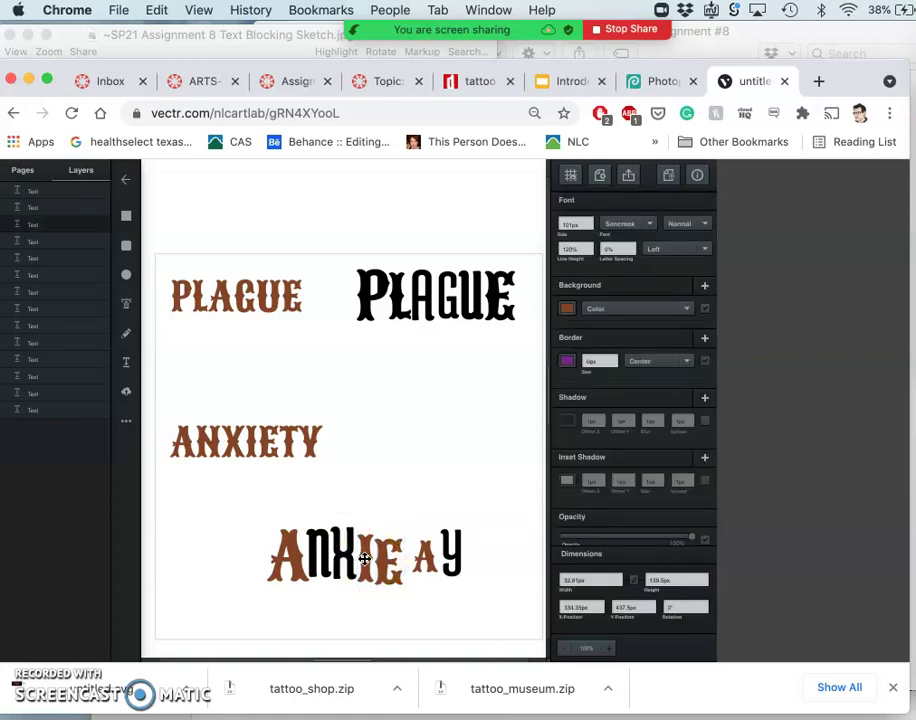
left_click(345, 535)
Move the remaining small brown A close beside the E and try flipping it horizontally
left_click(420, 550)
left_click_drag(429, 550, 416, 550)
left_click(421, 566)
left_click(389, 517)
left_click(389, 517)
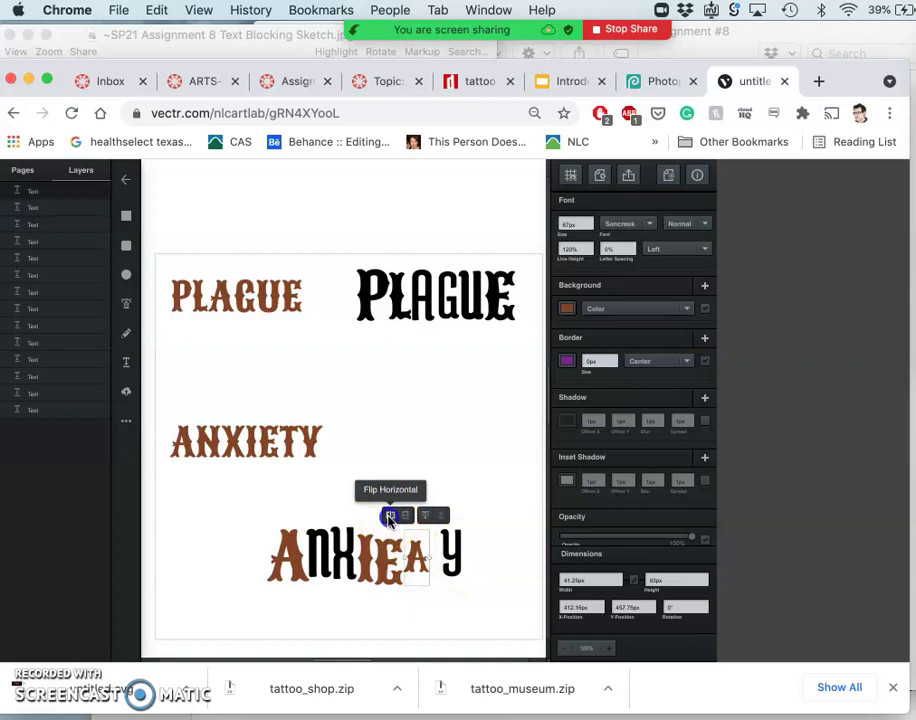
Replace the remaining small brown A with the letter T
double_click(421, 566)
left_click(417, 562)
double_click(417, 562)
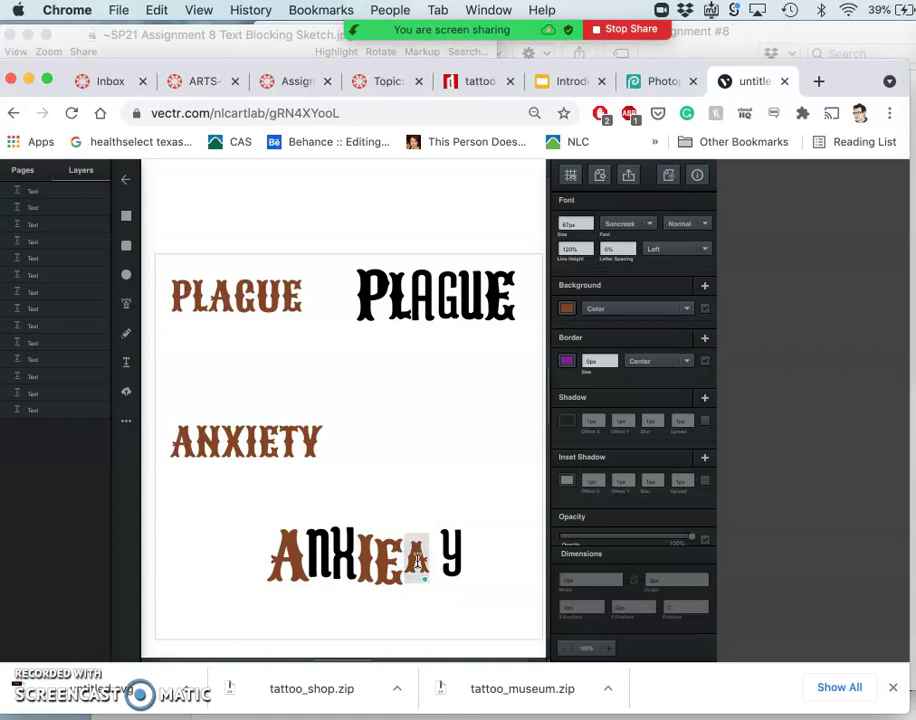
type("T")
left_click(422, 559)
left_click(425, 582)
Enlarge the letter after the E to match the height of its neighbours and open its text for editing
mouse_move(410, 536)
left_mouse_down()
mouse_move(409, 556)
mouse_move(398, 560)
mouse_move(412, 553)
left_mouse_up()
left_click_drag(411, 551, 415, 544)
double_click(412, 545)
left_click_drag(412, 544, 412, 542)
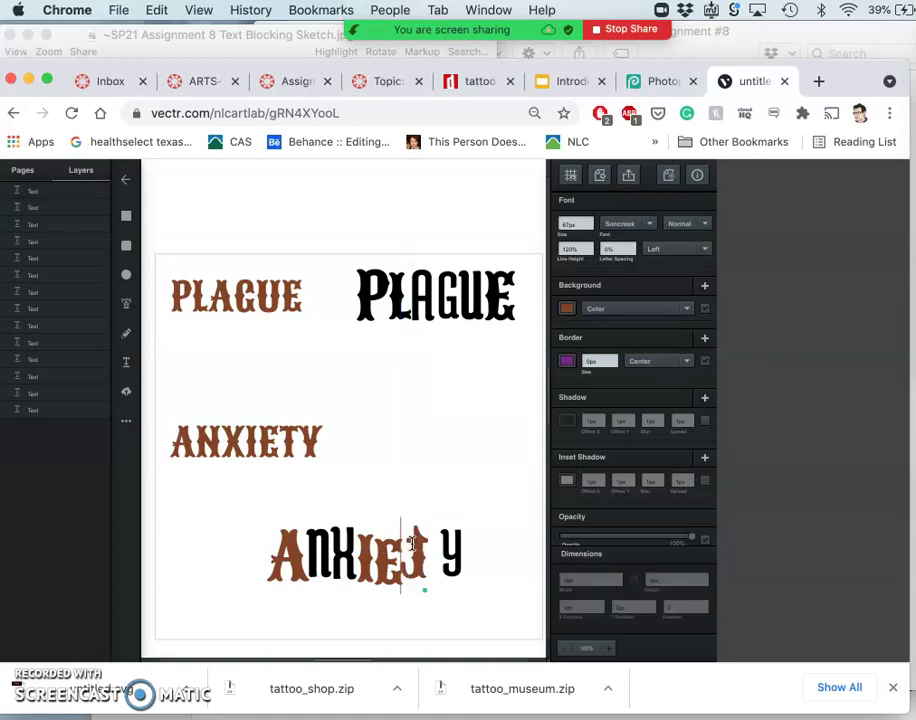